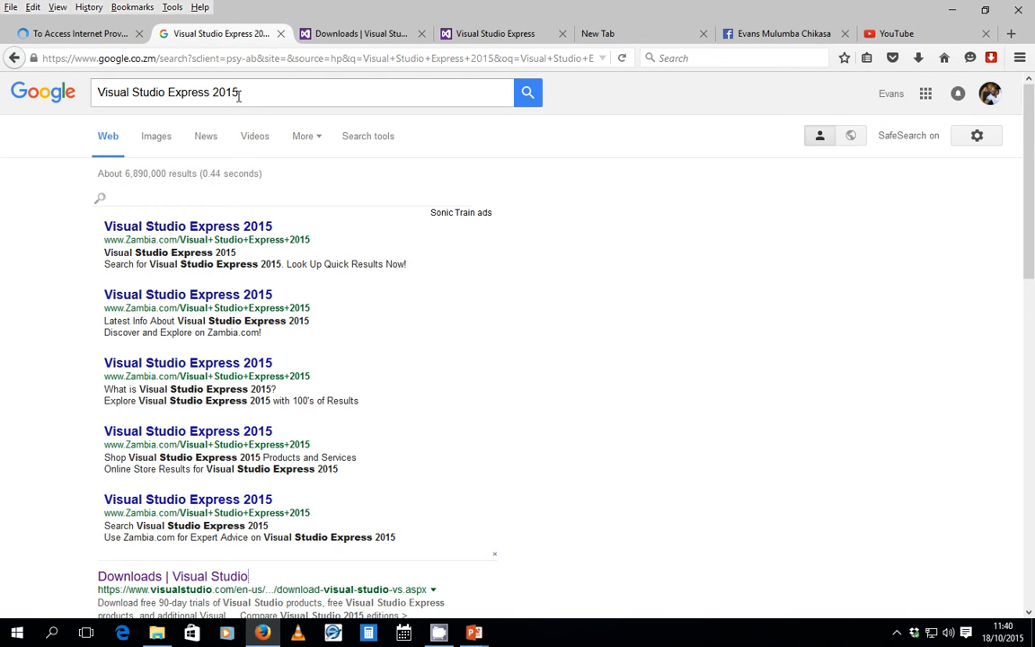
Step: Go from the Visual Studio Express 2015 search results to the already open Visual Studio Downloads page
drag(239, 94, 95, 93)
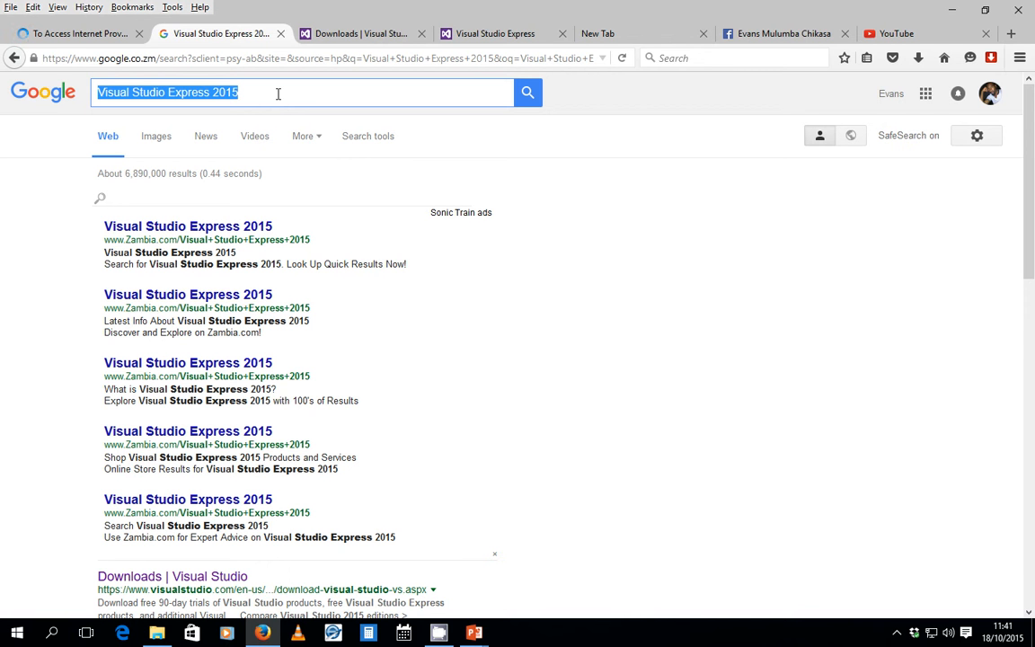
drag(278, 93, 90, 92)
scroll(305, 463, down, 3)
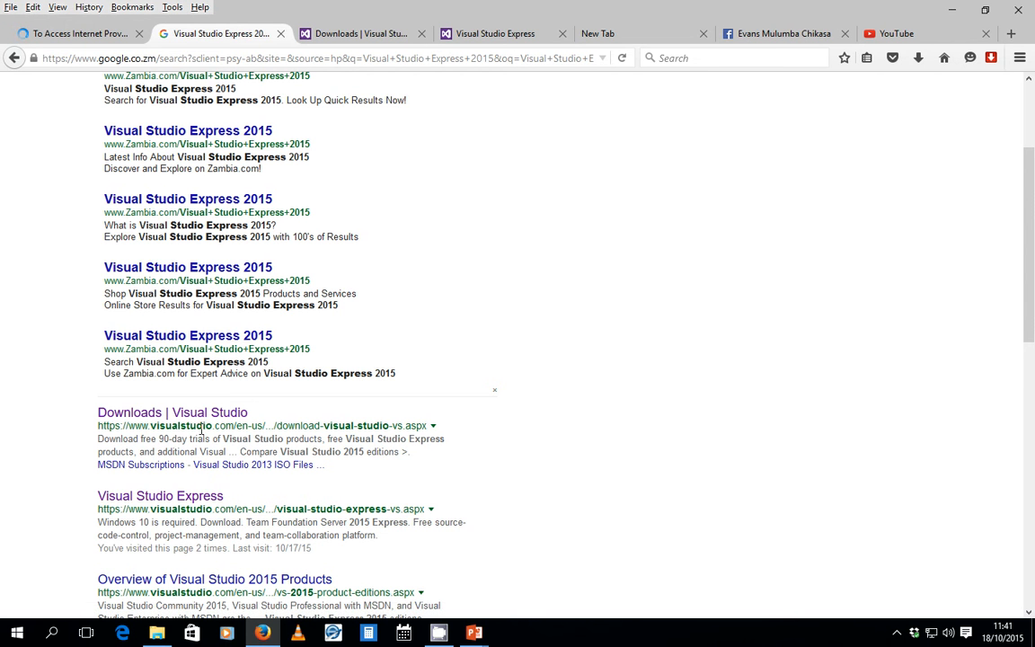
click(341, 36)
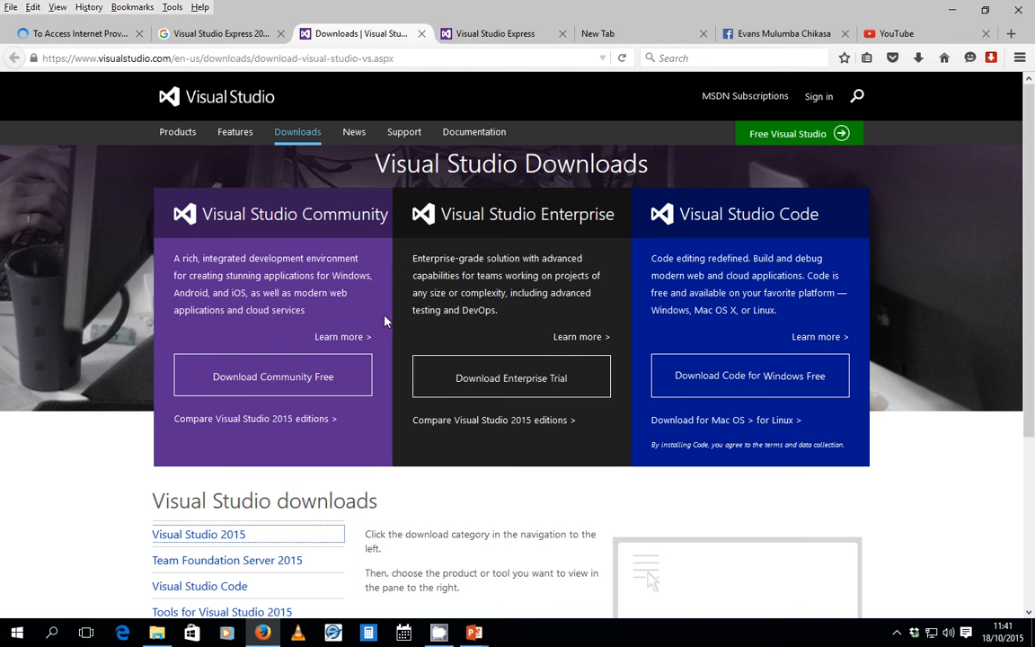
Step: Expand the Visual Studio 2015 downloads and choose Express 2015 for Desktop
scroll(386, 350, down, 2)
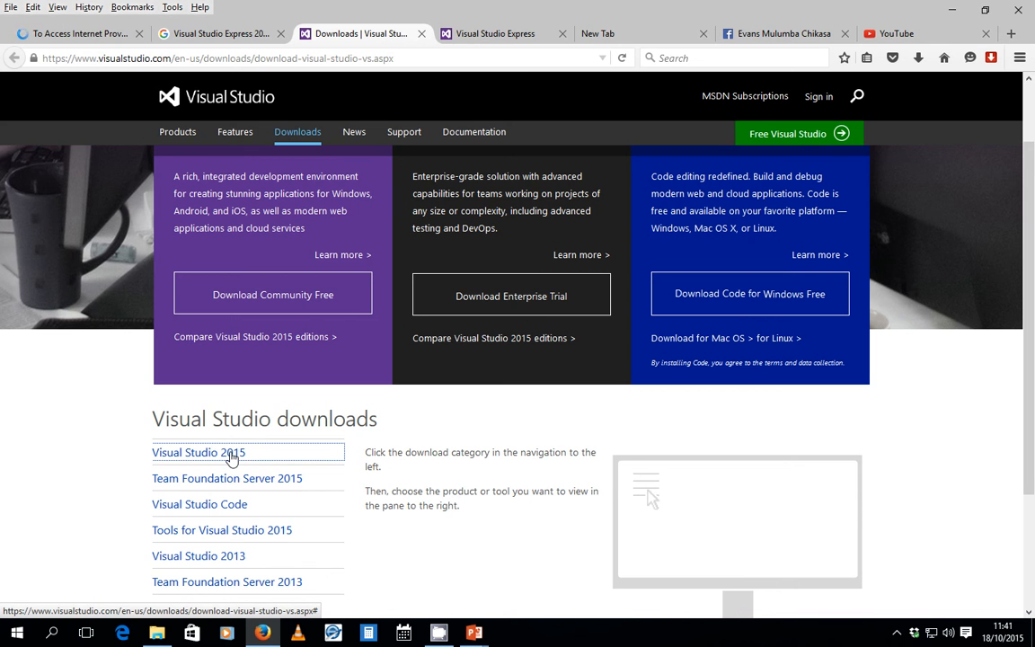
click(231, 457)
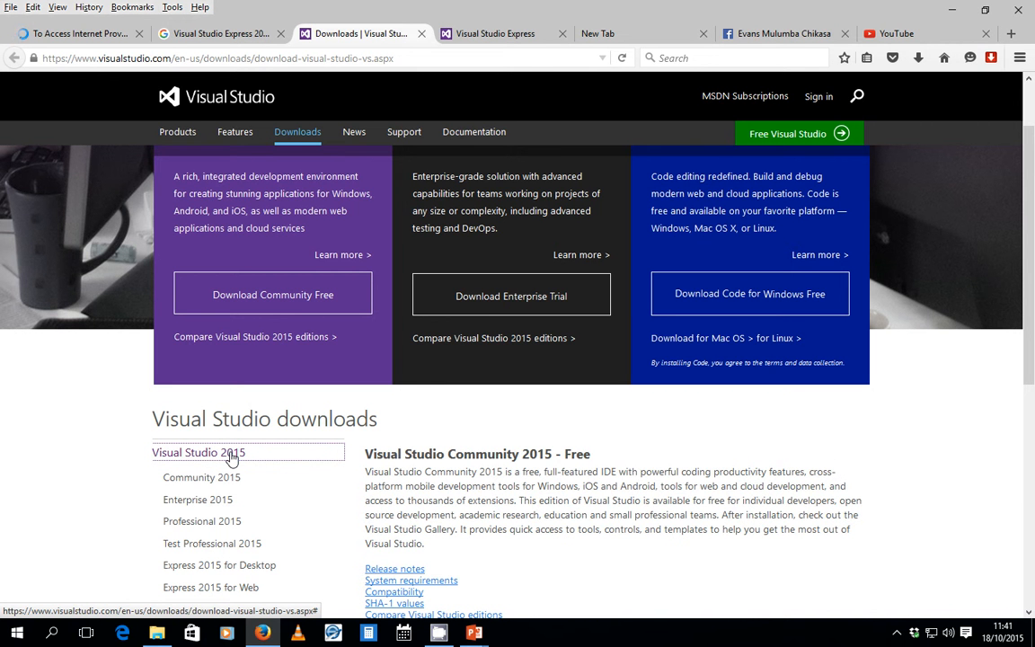
click(234, 483)
scroll(223, 501, down, 2)
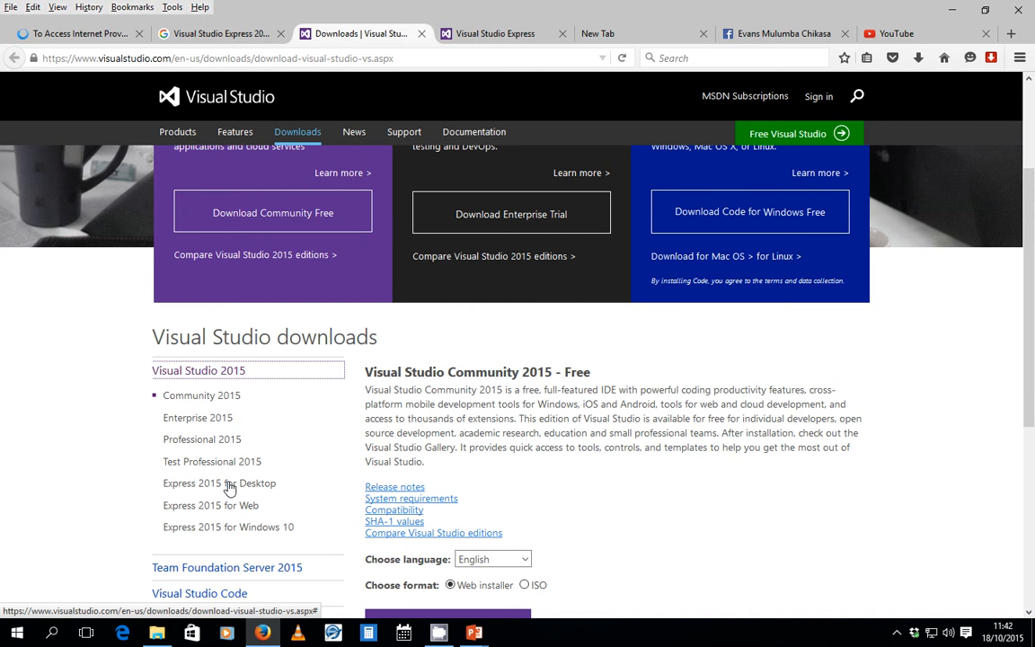
click(231, 488)
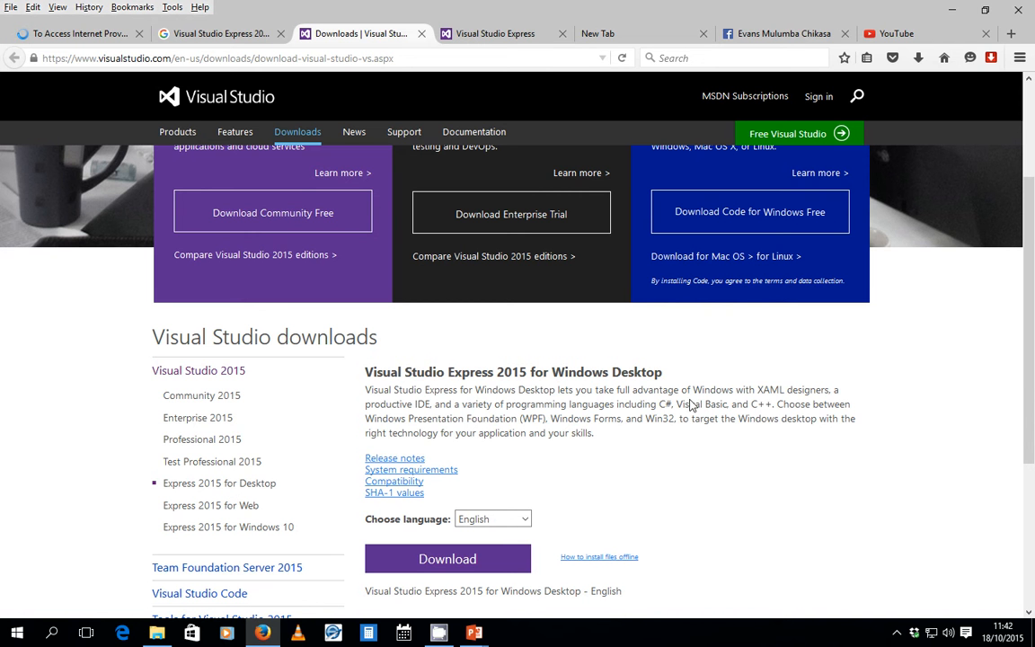
Step: Download the English version of Visual Studio Express 2015 for Windows Desktop and save wdexpress_full.exe
scroll(590, 470, down, 1)
scroll(590, 458, down, 1)
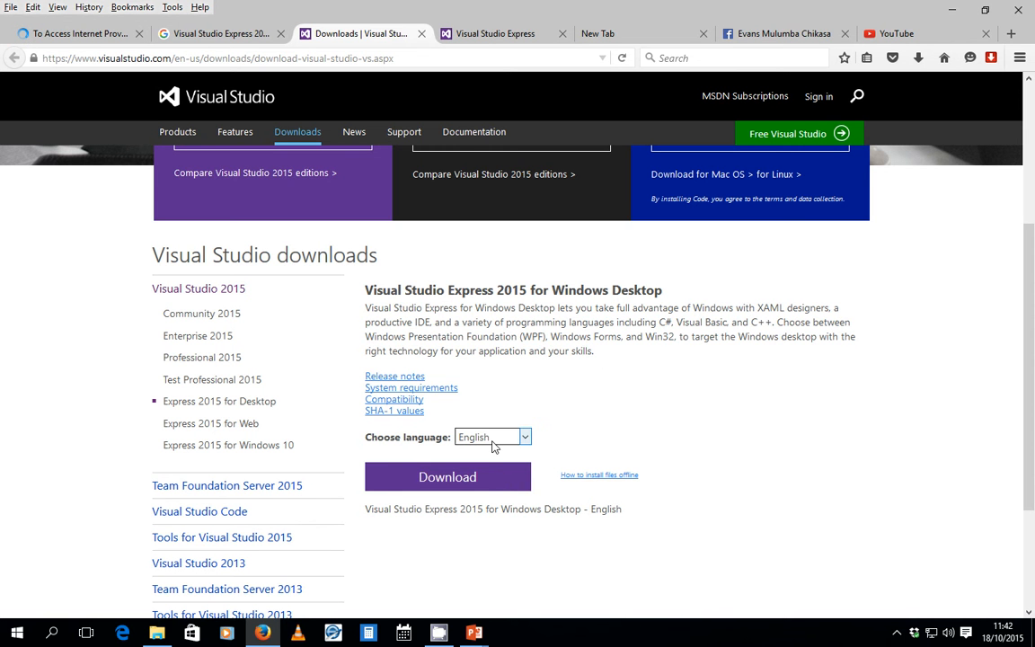
drag(370, 439, 541, 440)
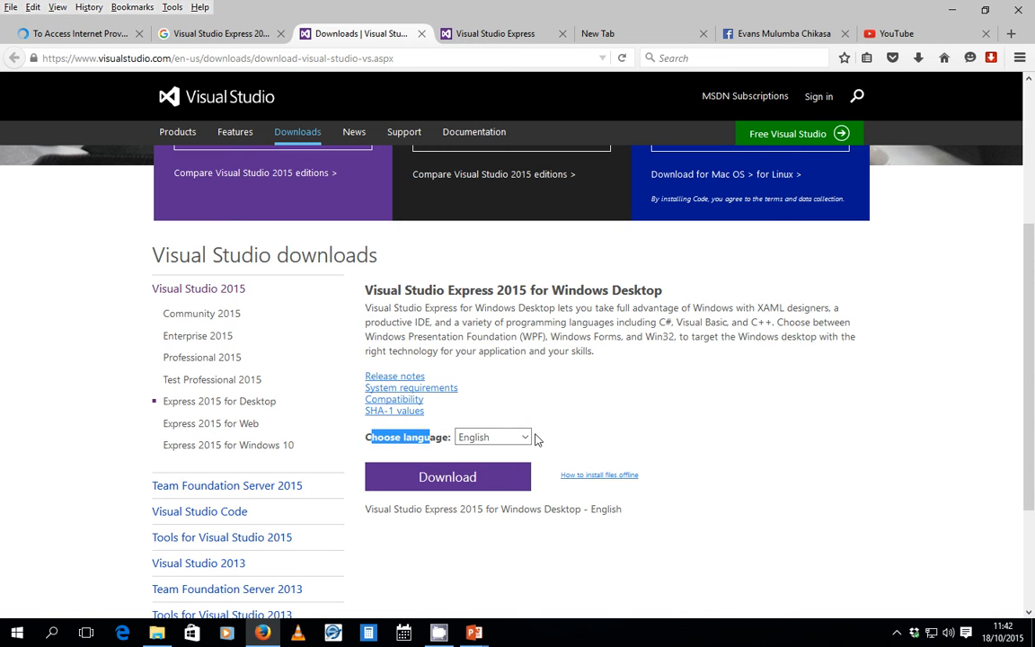
click(456, 483)
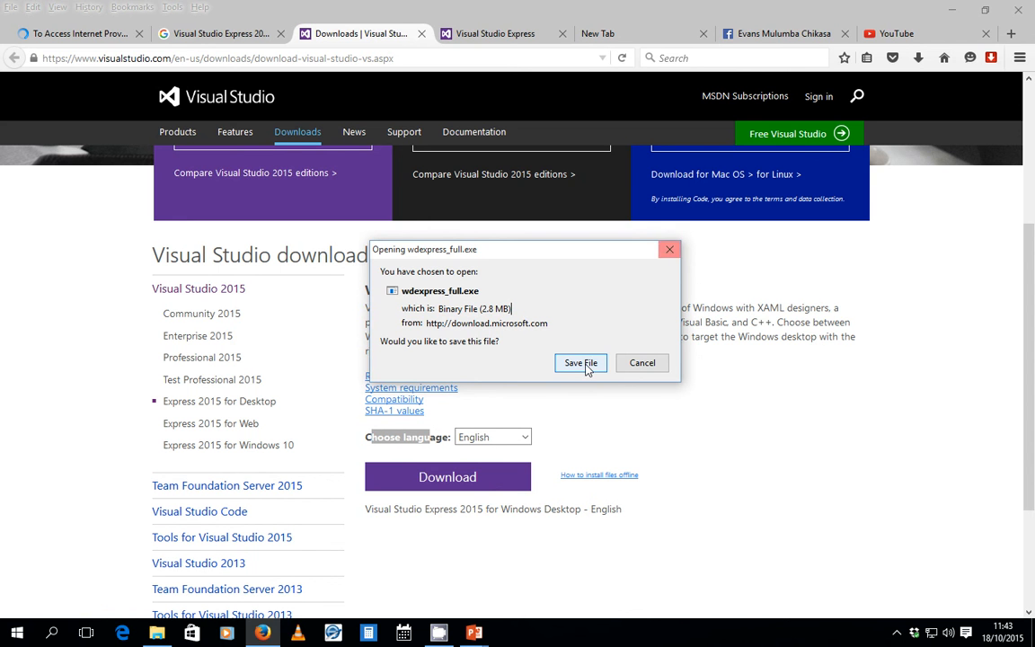
click(582, 363)
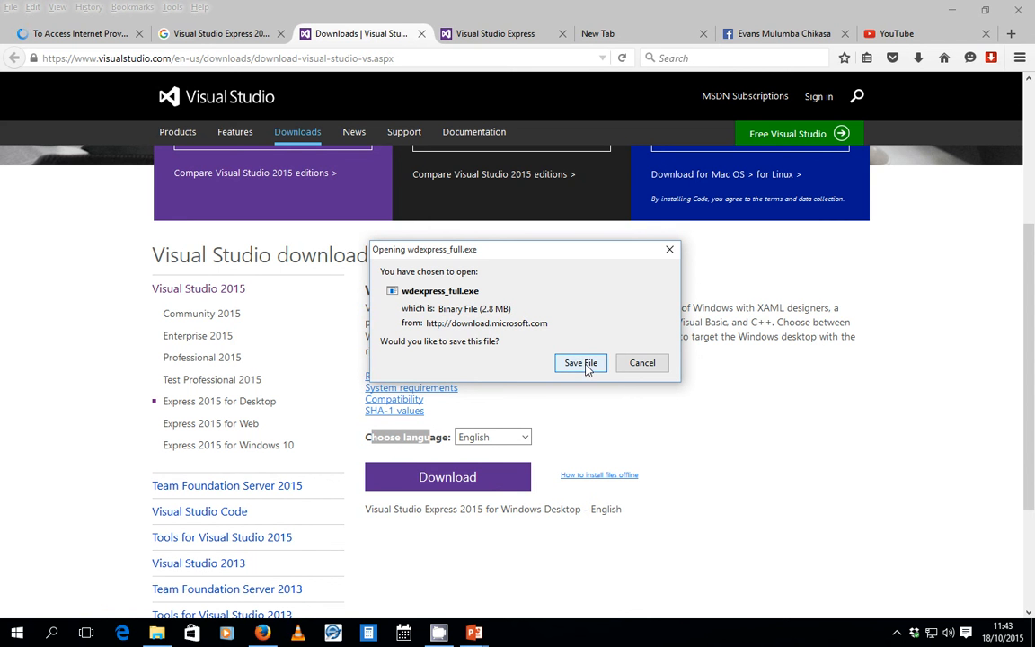
click(582, 363)
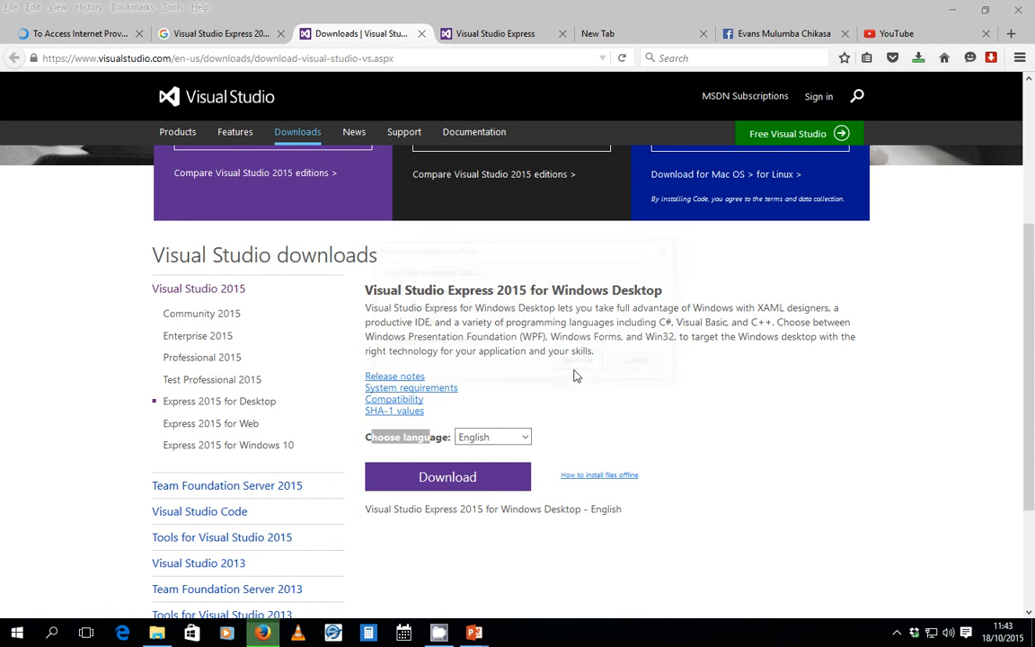
Step: Run the newly downloaded wdexpress_full(3).exe despite the SmartScreen warning, and cancel its setup
click(919, 63)
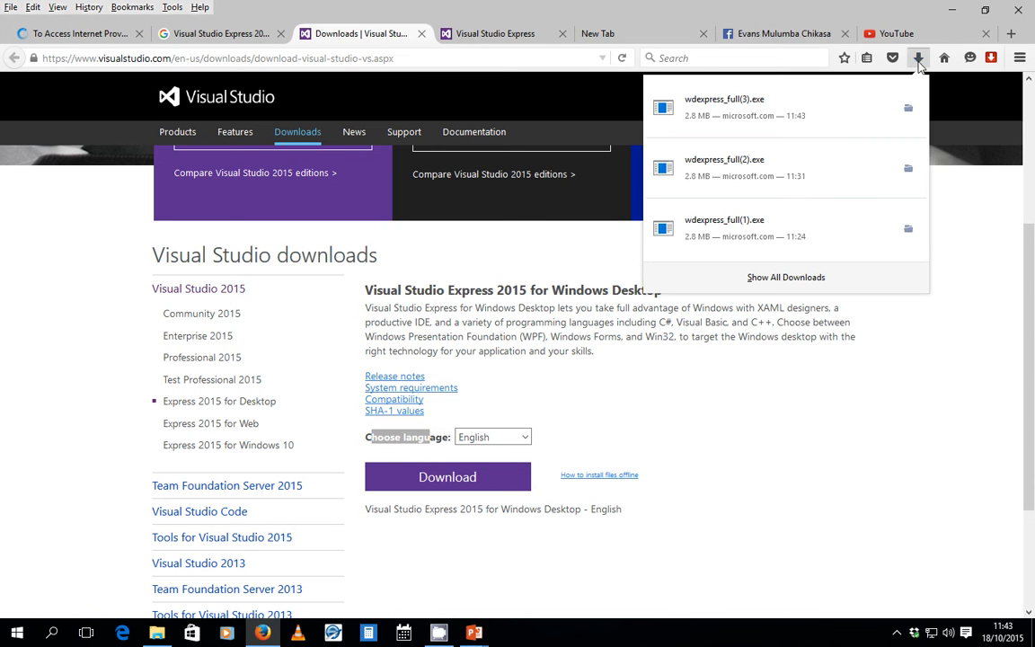
click(745, 117)
click(745, 117)
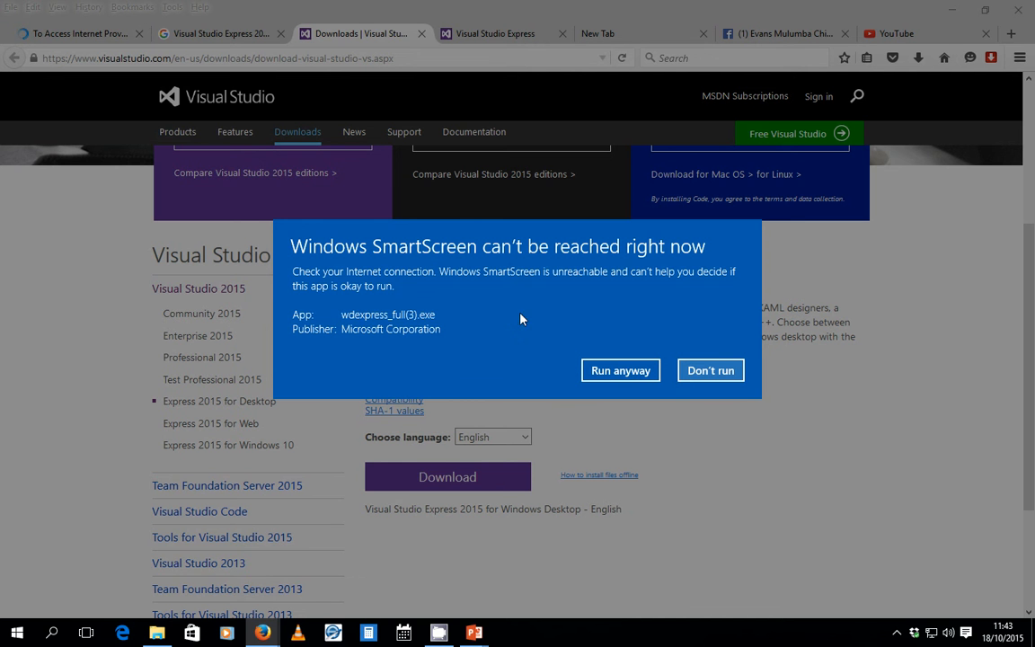
click(619, 377)
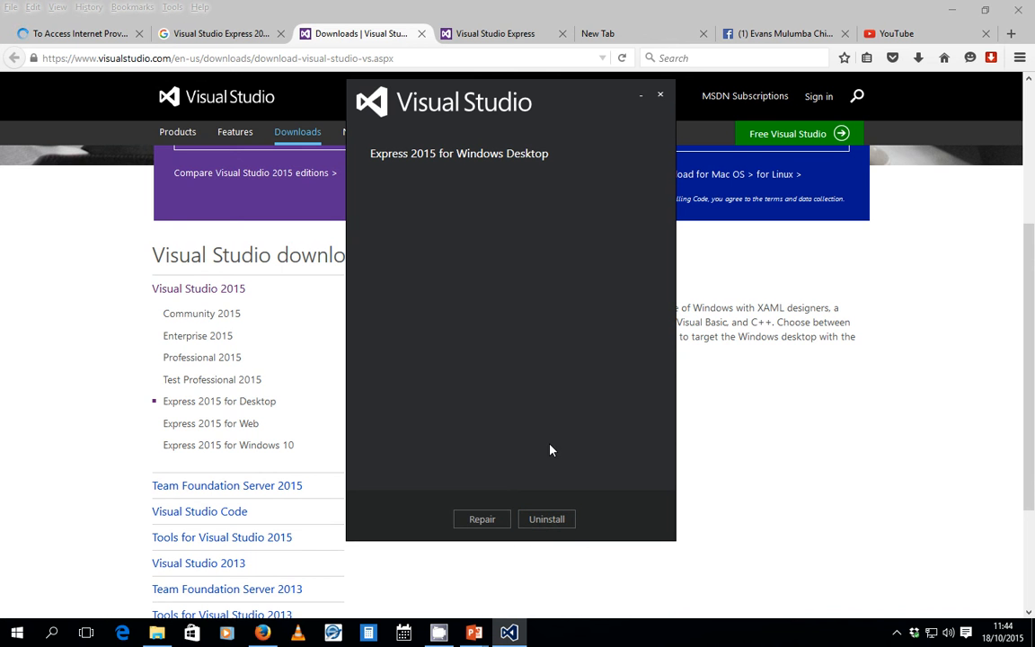
click(662, 101)
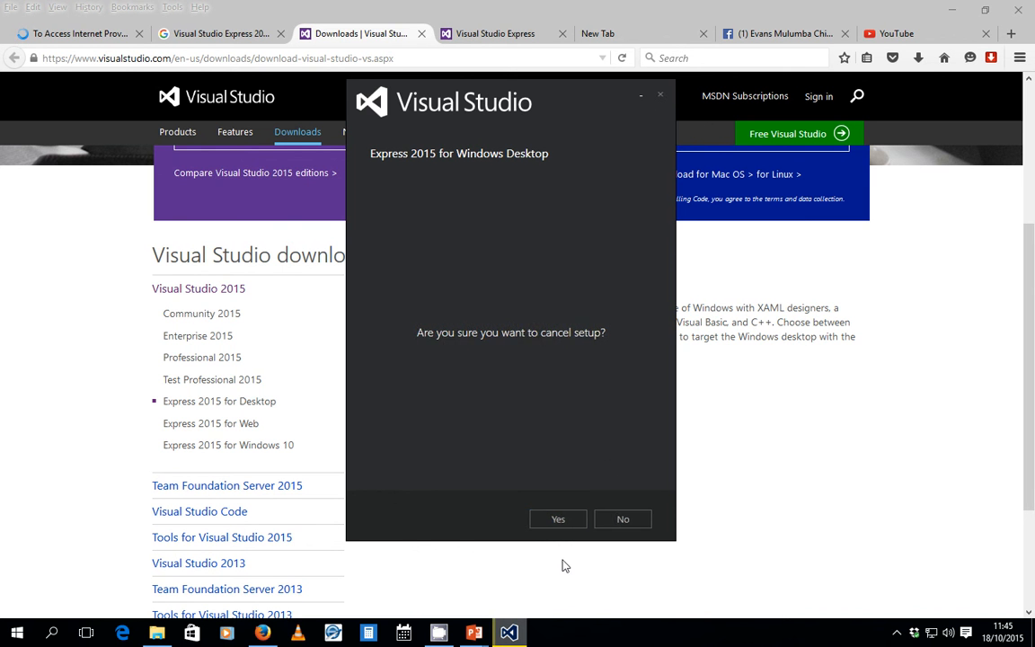
click(553, 520)
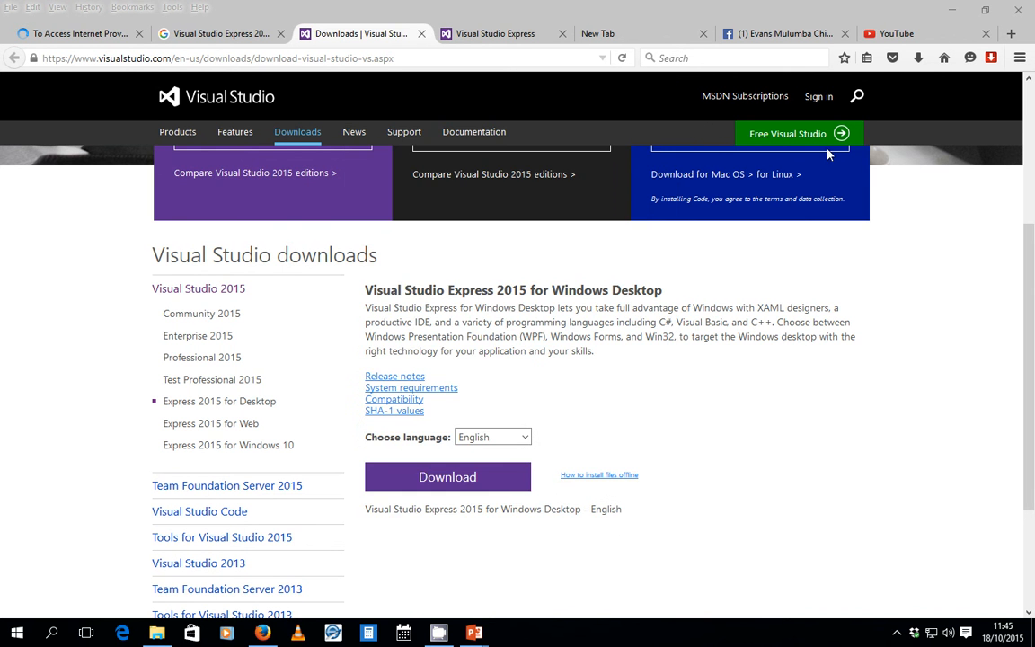
Step: Minimize the browser and launch VS Express for Desktop
click(950, 12)
click(16, 632)
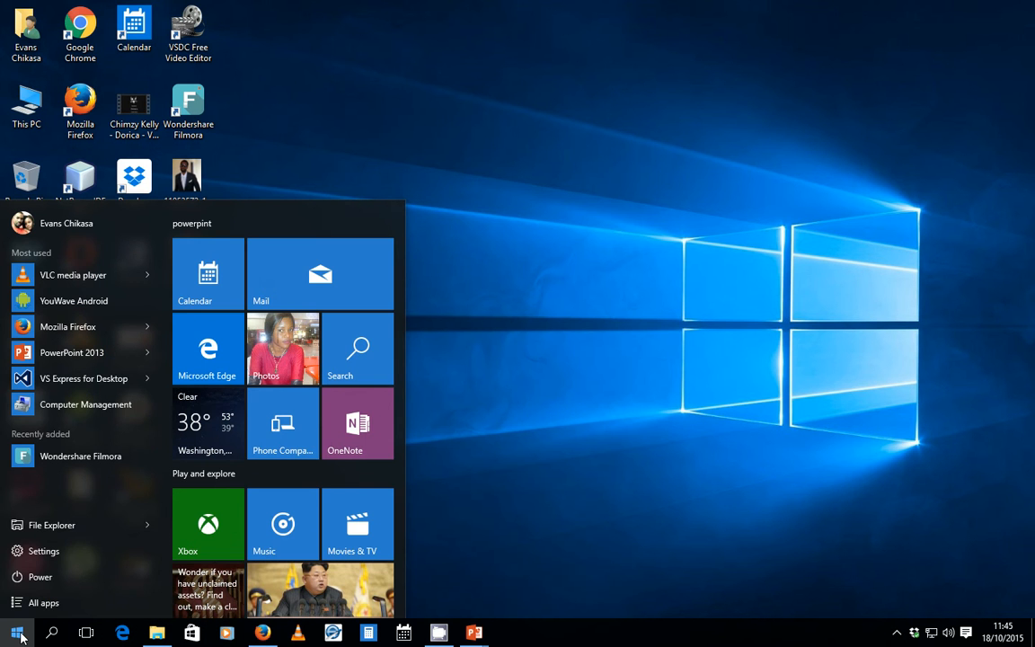
click(71, 383)
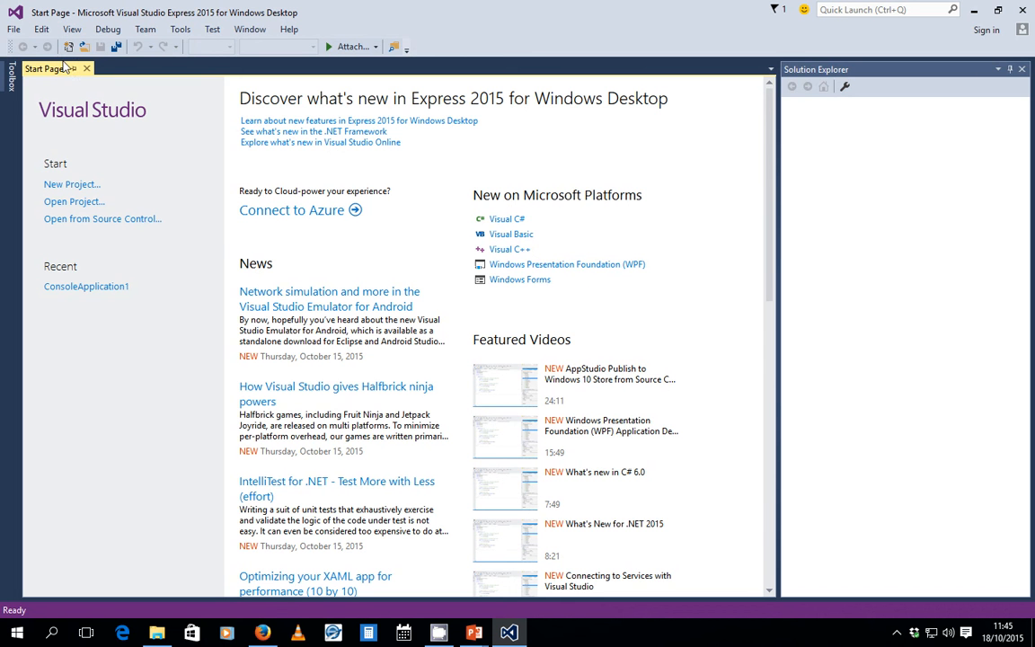
click(15, 29)
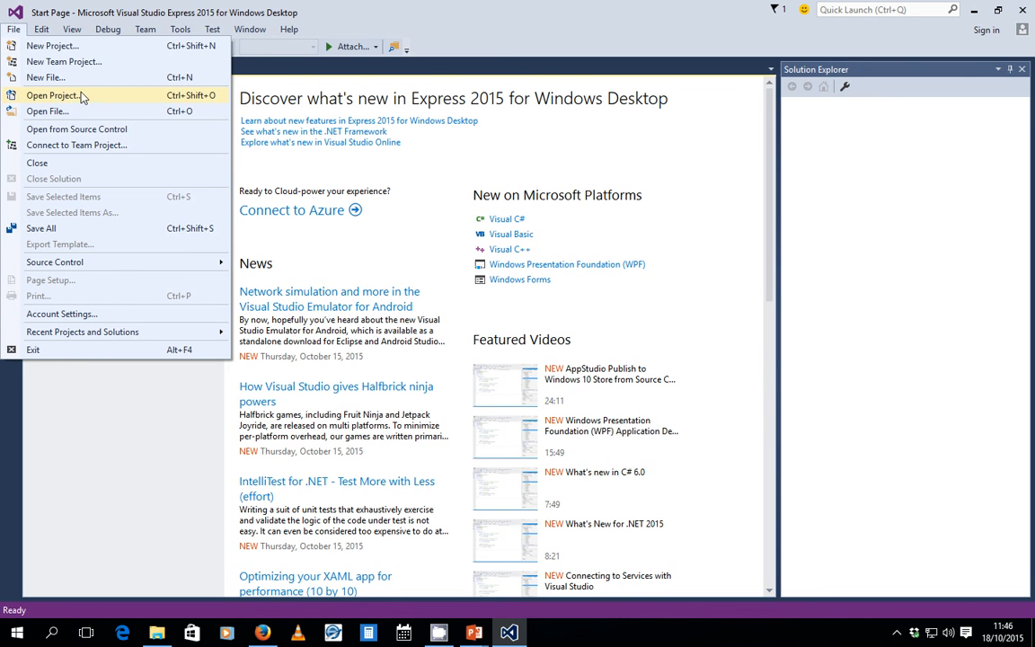
click(380, 9)
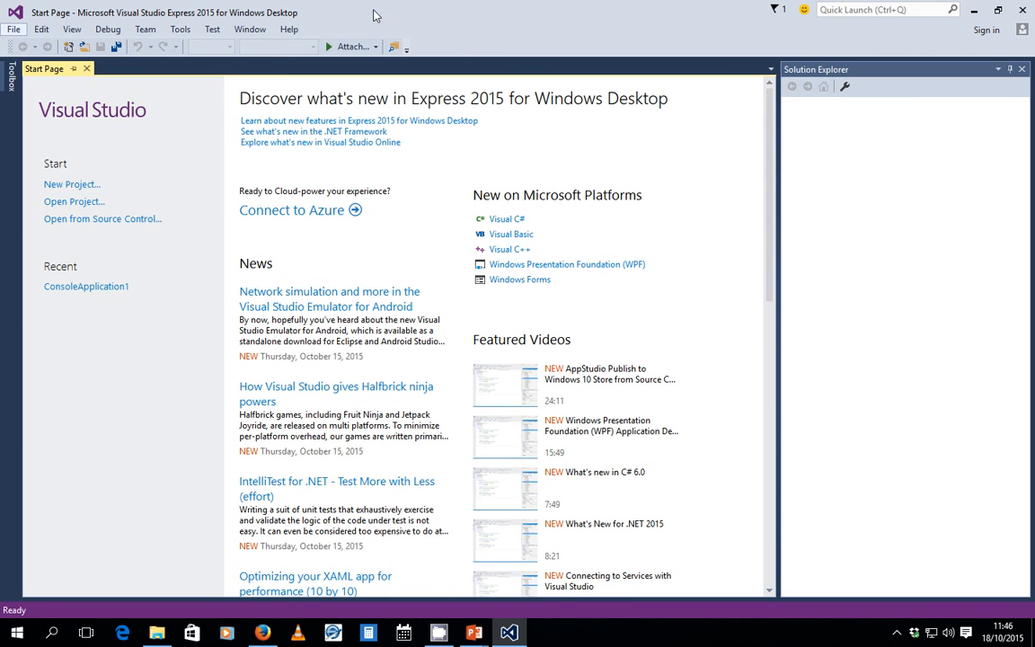
click(72, 30)
click(190, 46)
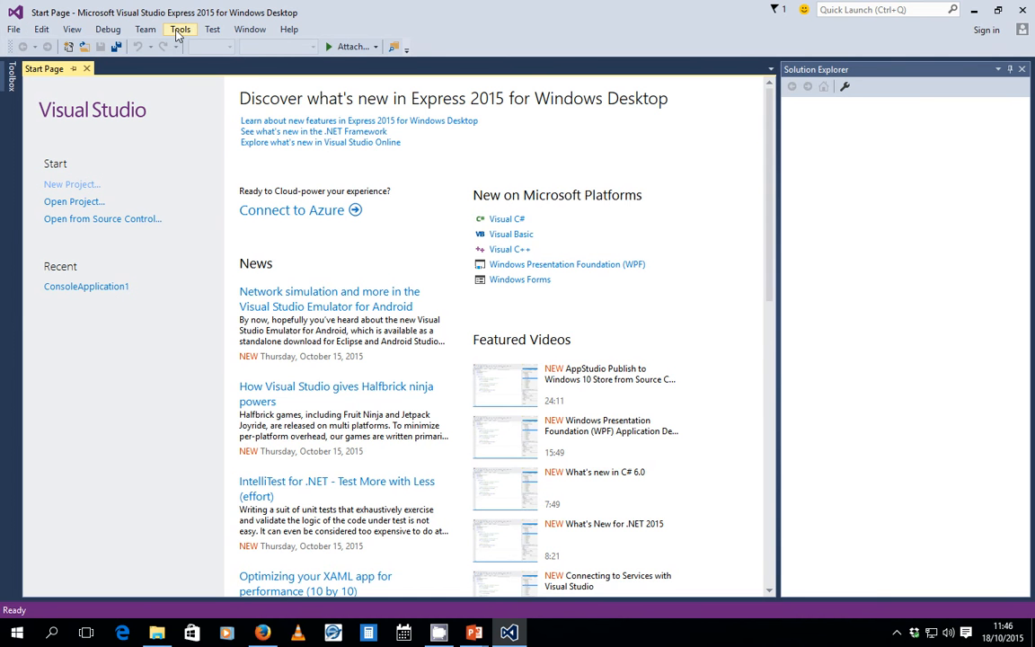
click(115, 32)
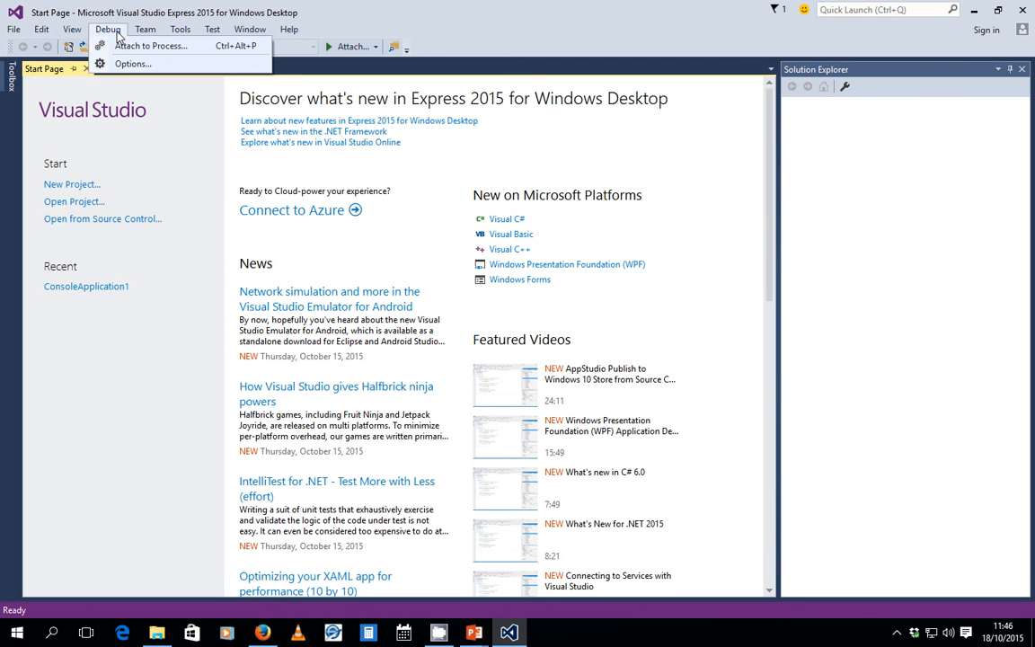
mouse_move(182, 32)
mouse_move(213, 29)
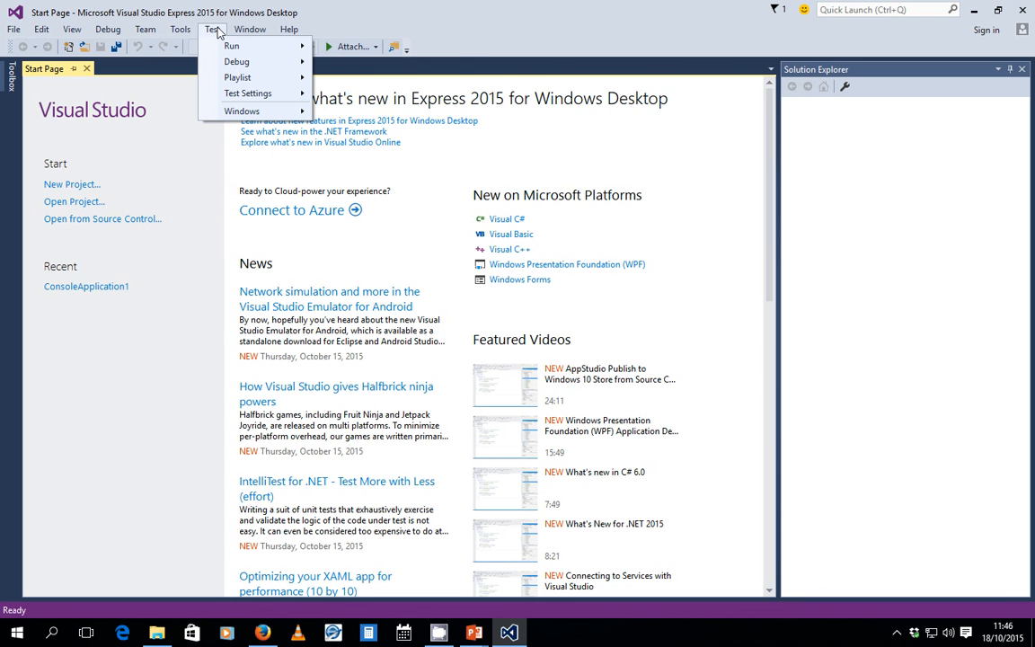
mouse_move(226, 49)
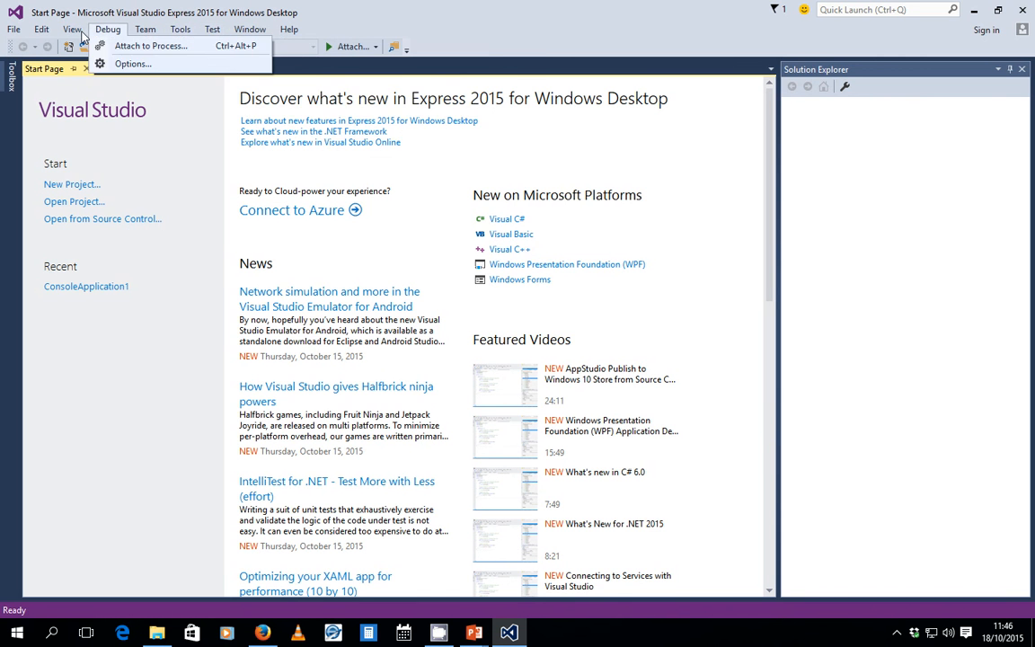
mouse_move(65, 34)
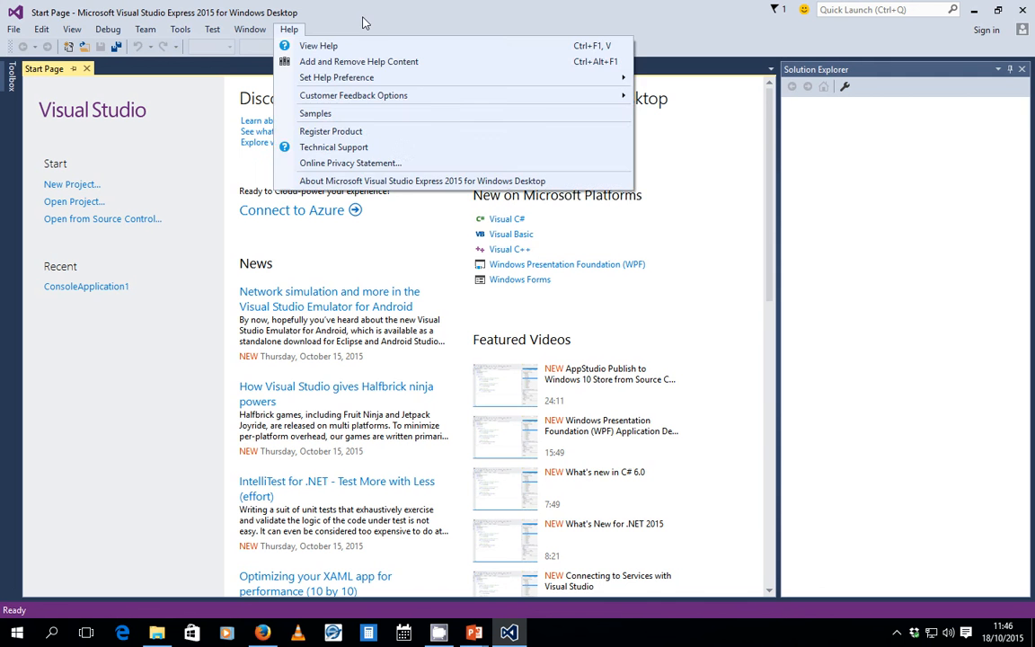
click(404, 17)
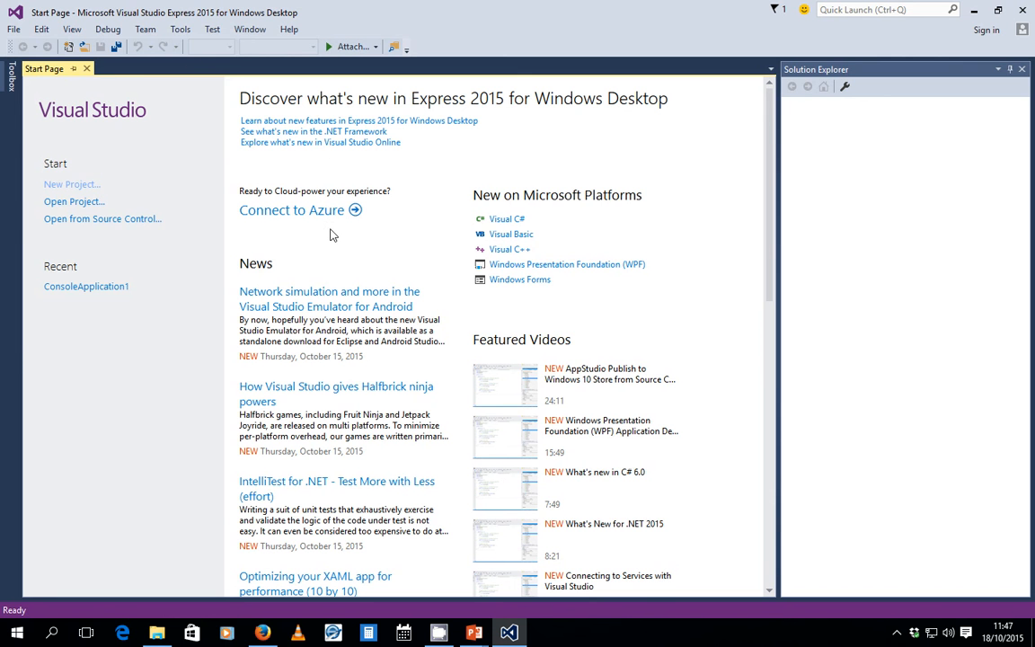
Step: Start a new project, compare the Visual C# and Visual Basic installed templates, and settle on Visual Basic
click(14, 28)
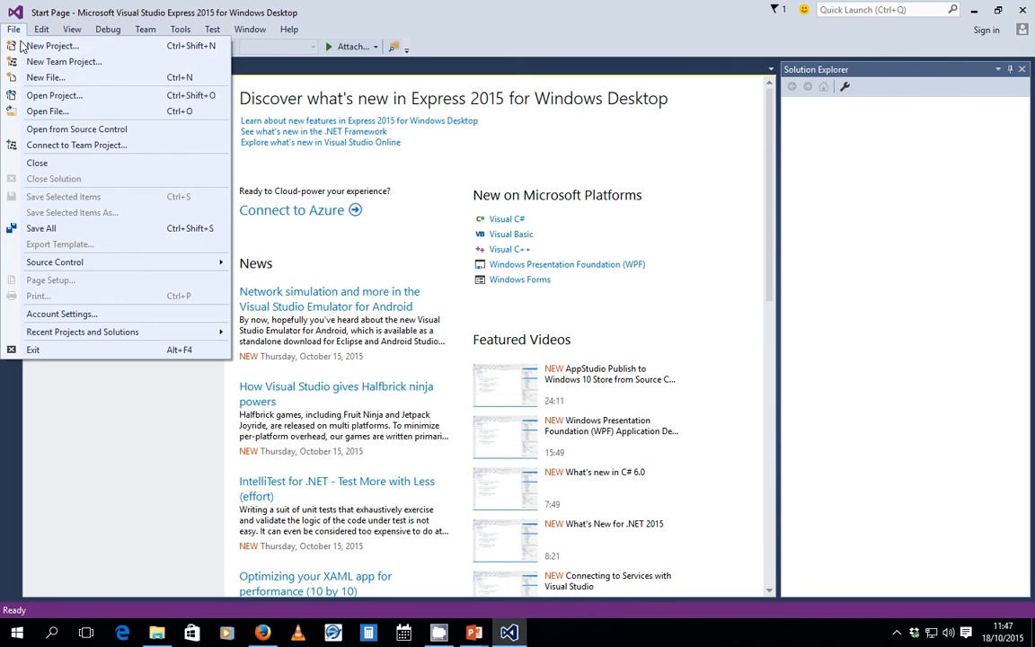
click(23, 46)
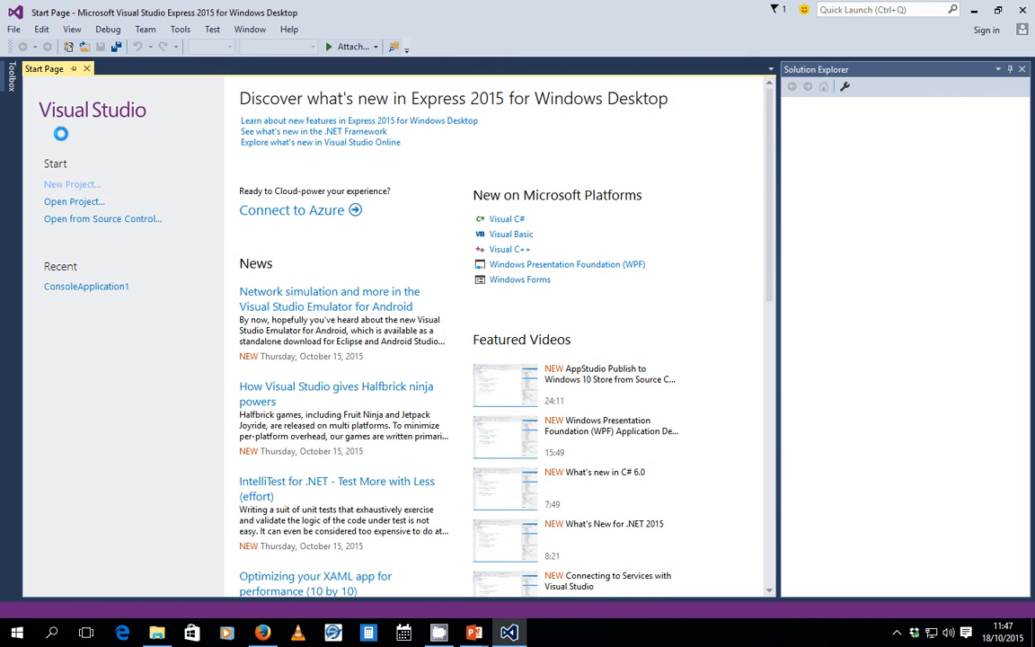
click(103, 184)
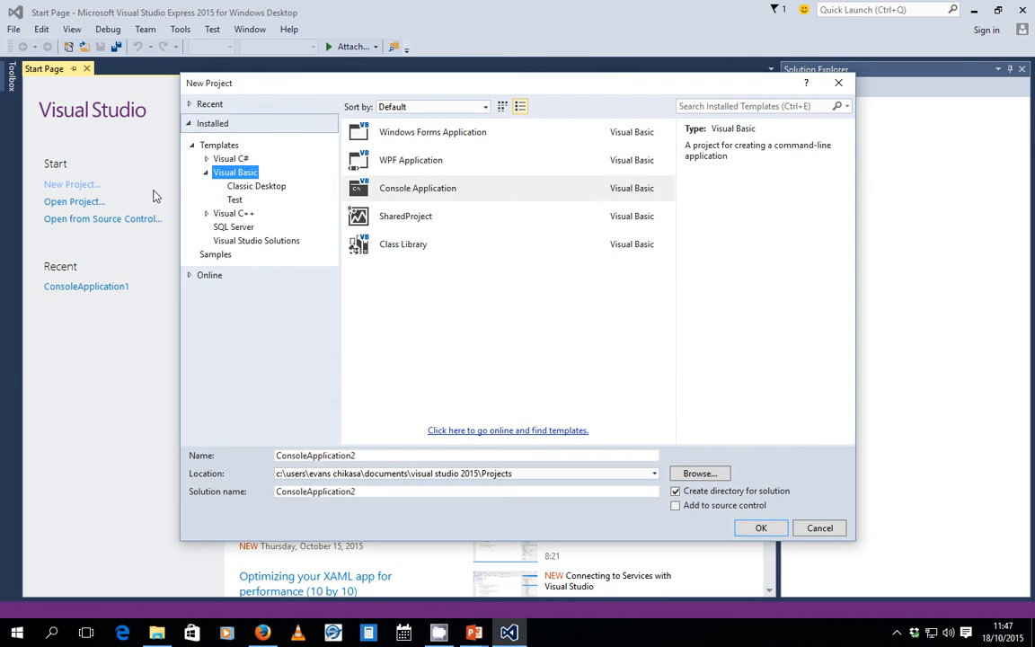
click(231, 159)
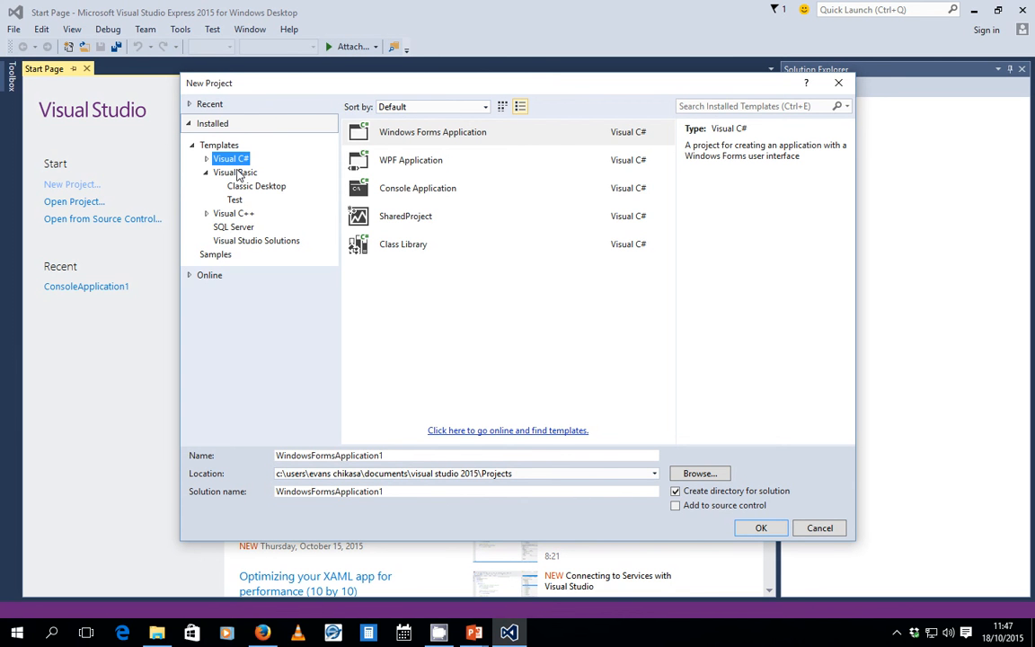
click(231, 176)
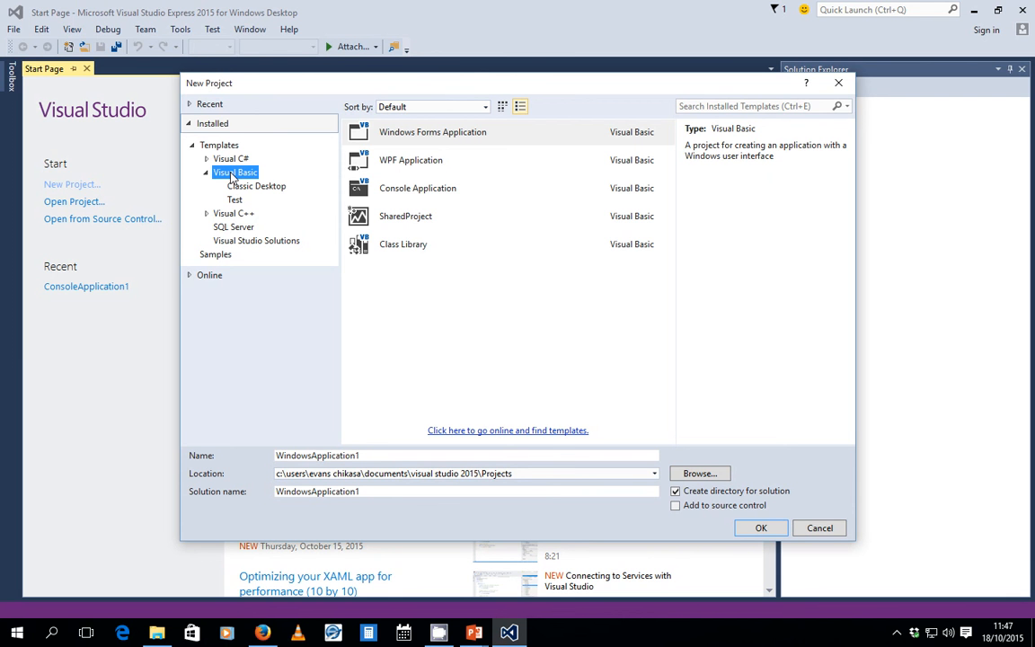
click(234, 160)
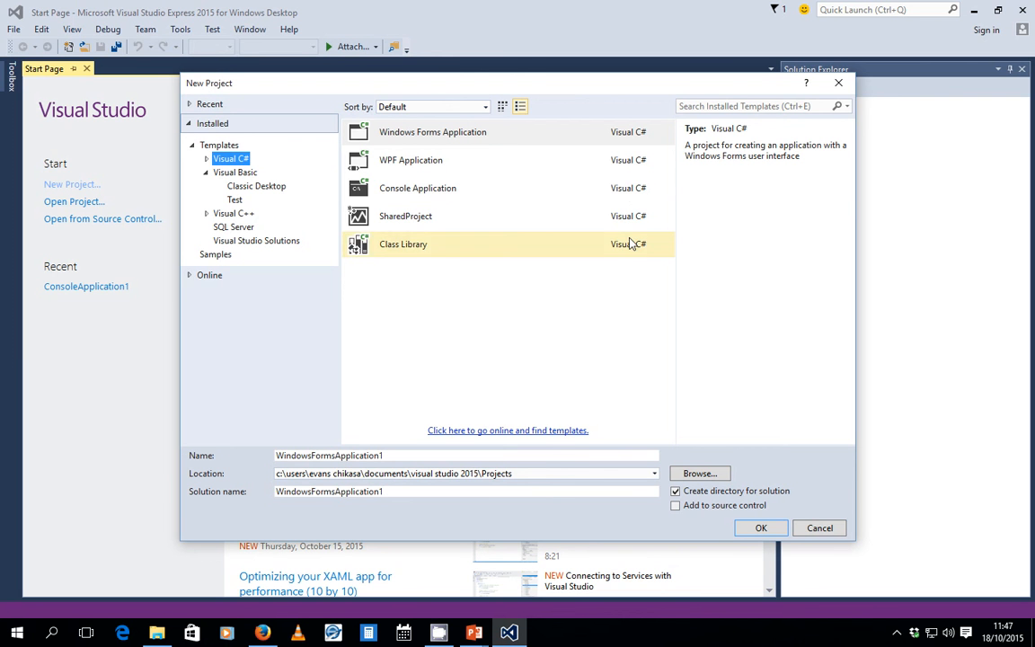
click(246, 175)
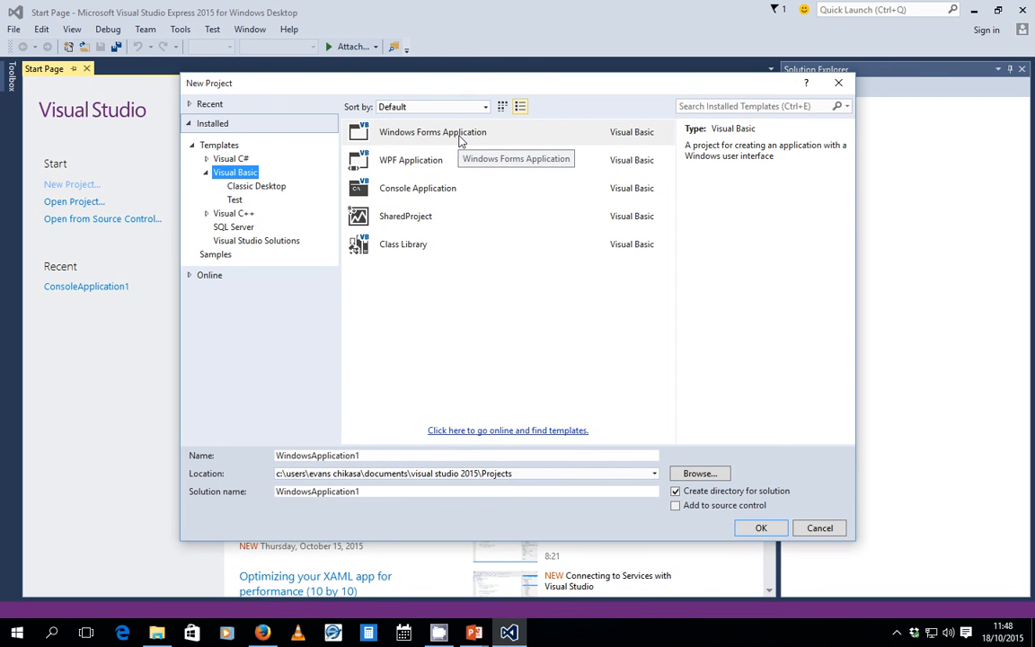
Step: Choose the Console Application template and name the project MyFirstApp
click(455, 190)
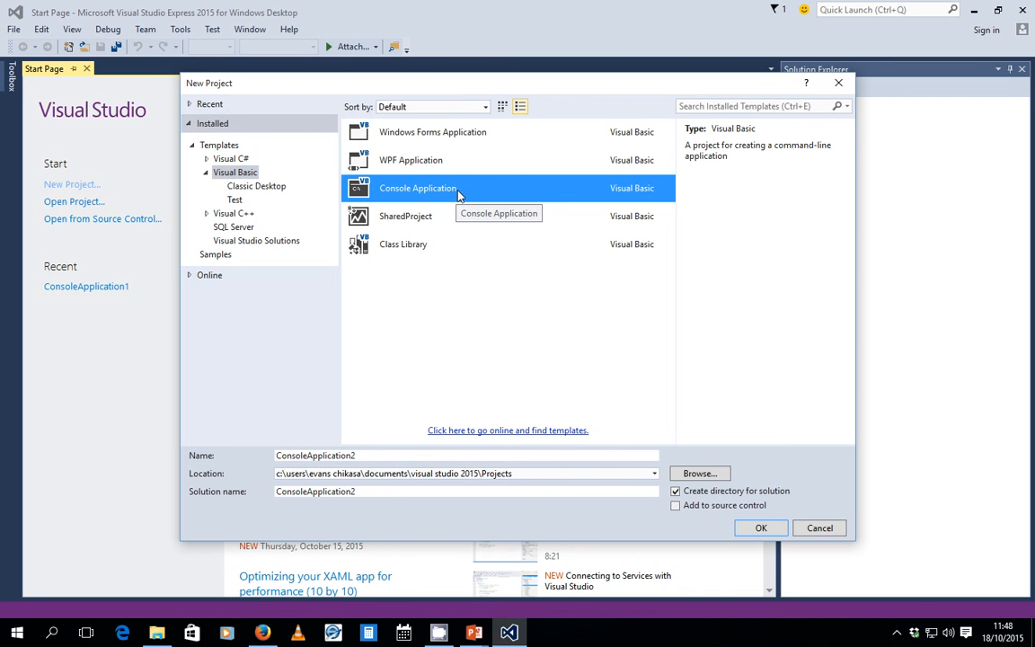
drag(364, 455, 240, 463)
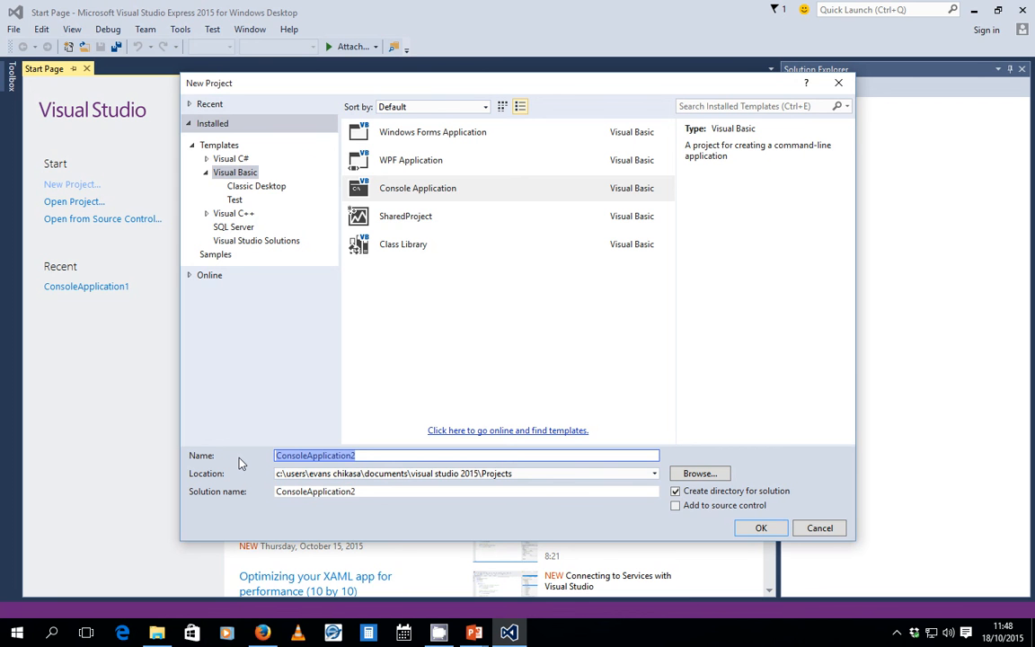
text(My)
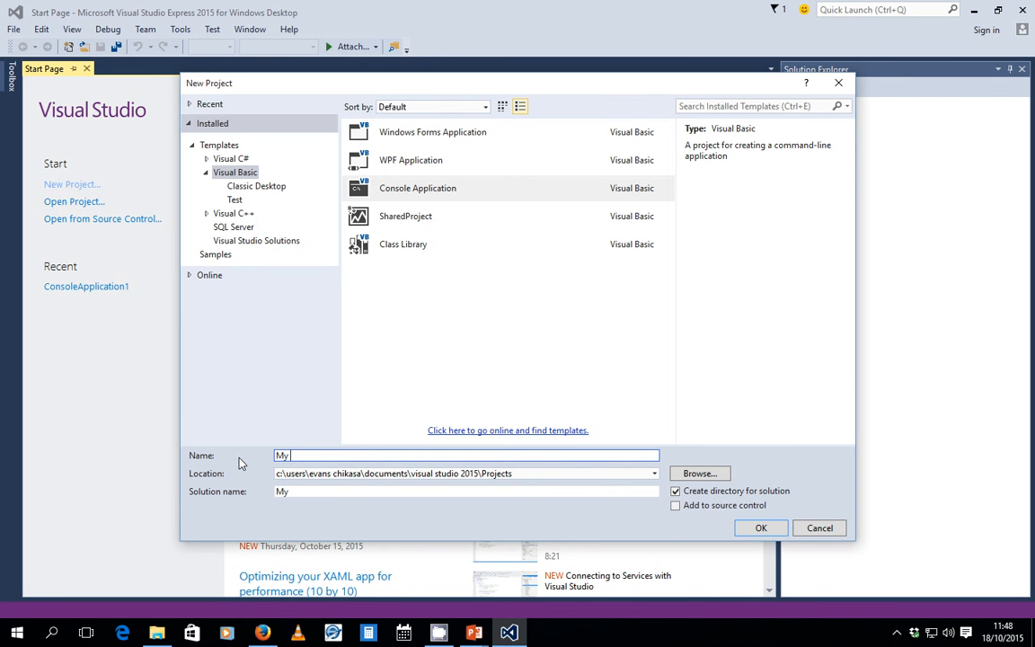
text(FirstApp)
Step: Examine the project location by browsing to Documents > Visual Studio 2015 > Projects in File Explorer, and return to the project setup
click(299, 474)
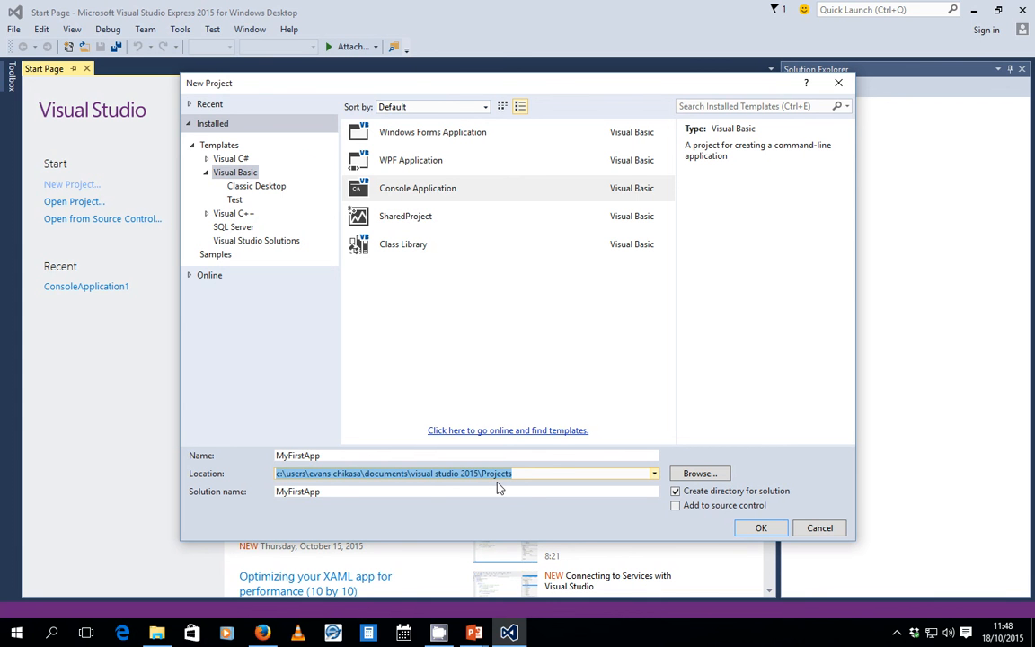
click(164, 636)
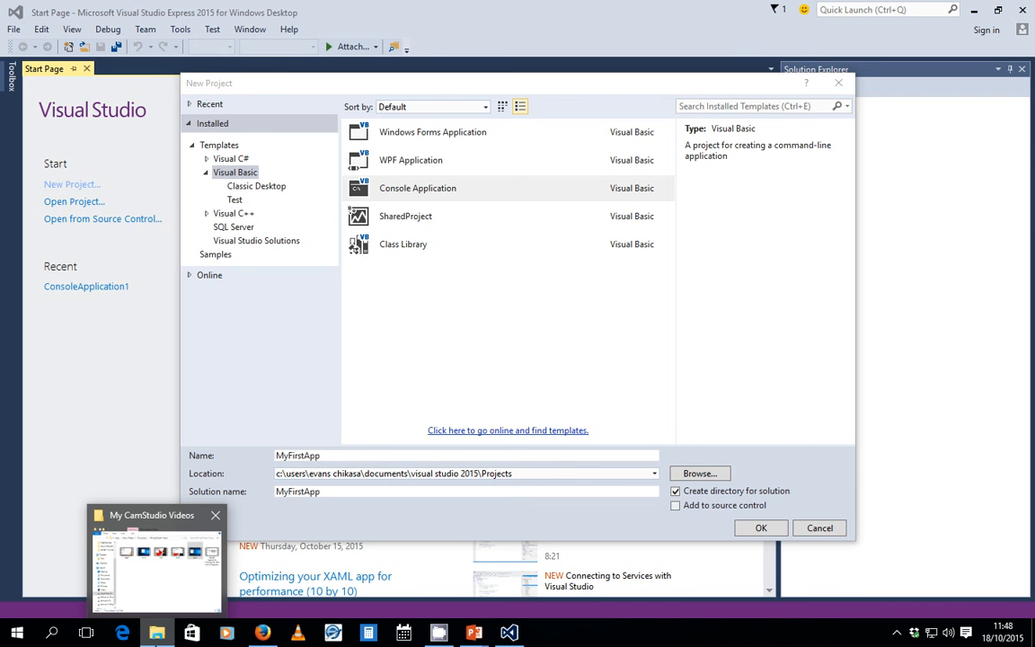
right_click(159, 634)
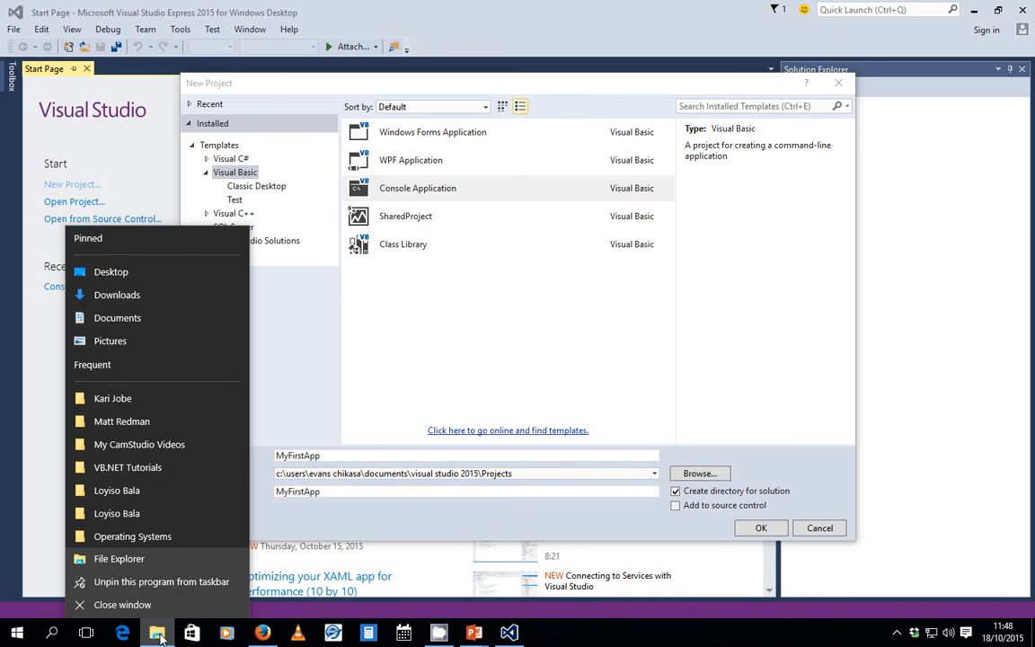
click(142, 314)
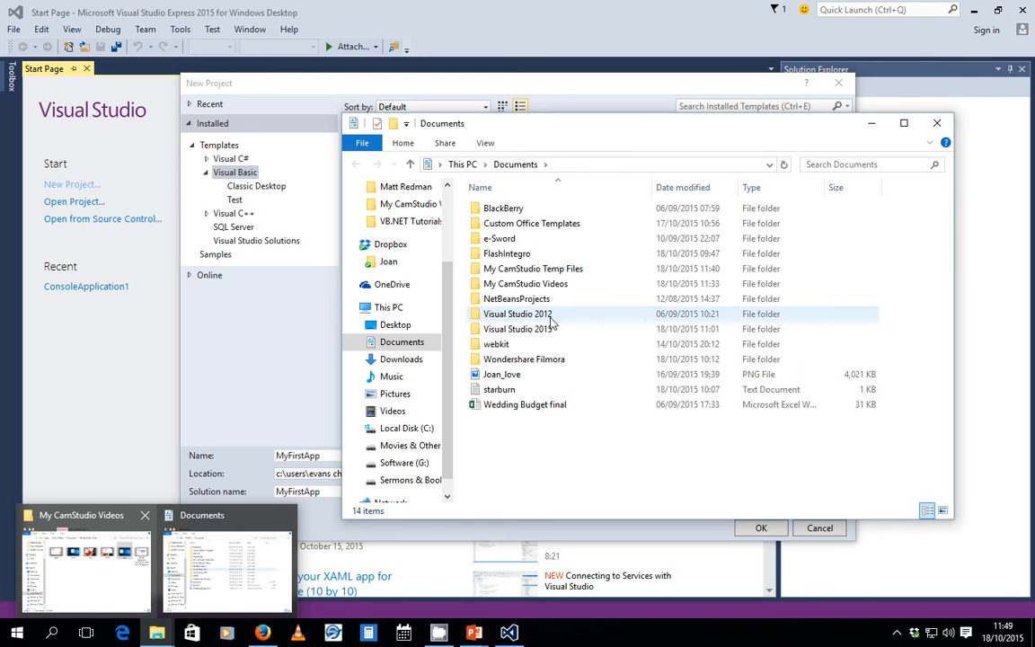
click(545, 330)
click(535, 330)
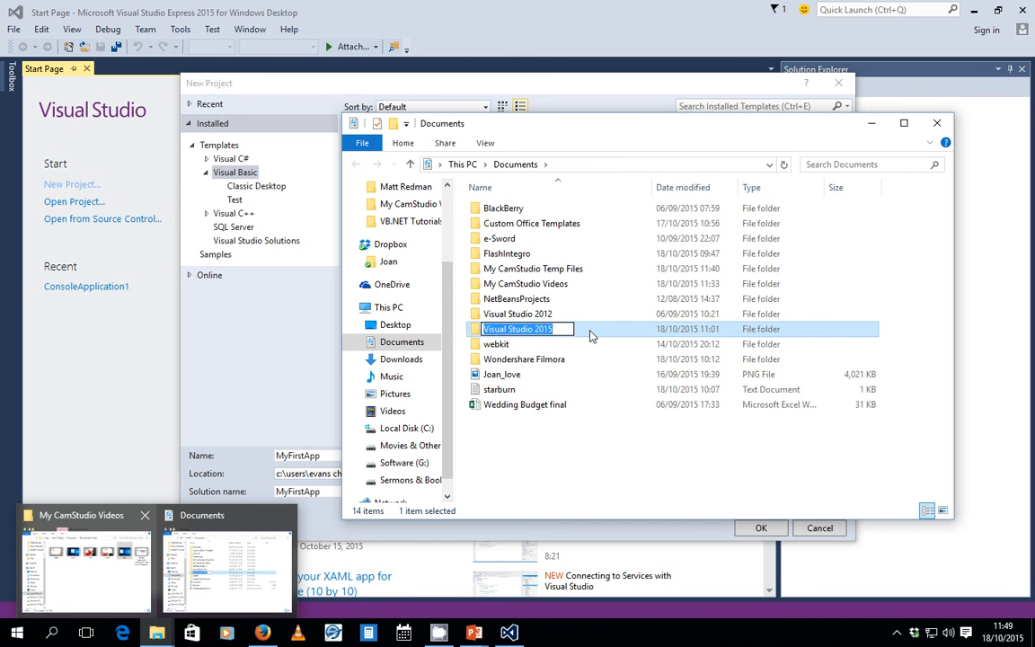
double_click(590, 335)
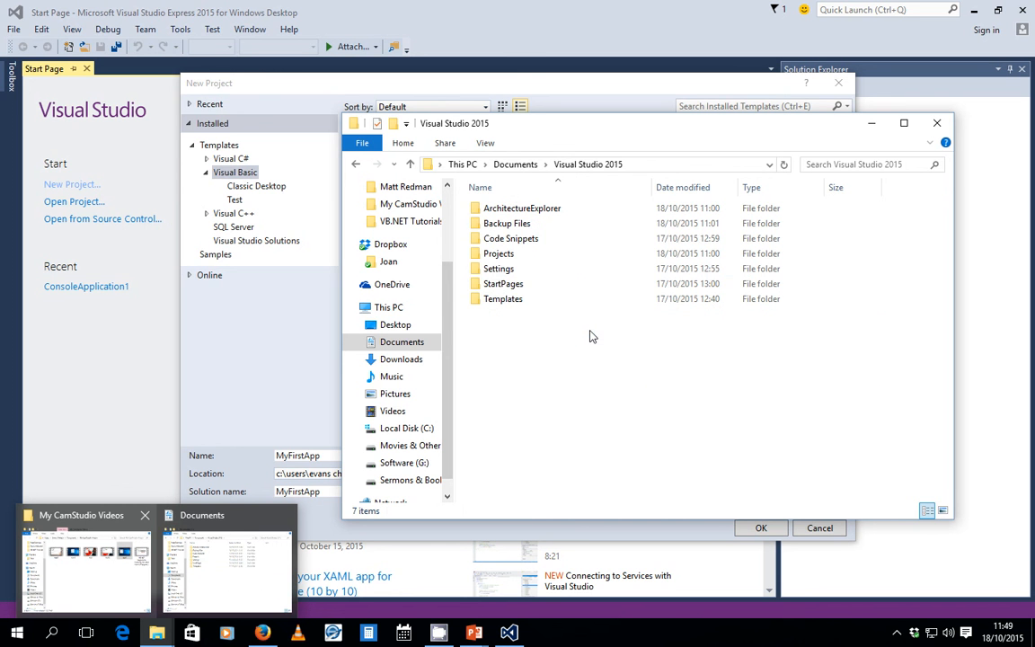
double_click(513, 258)
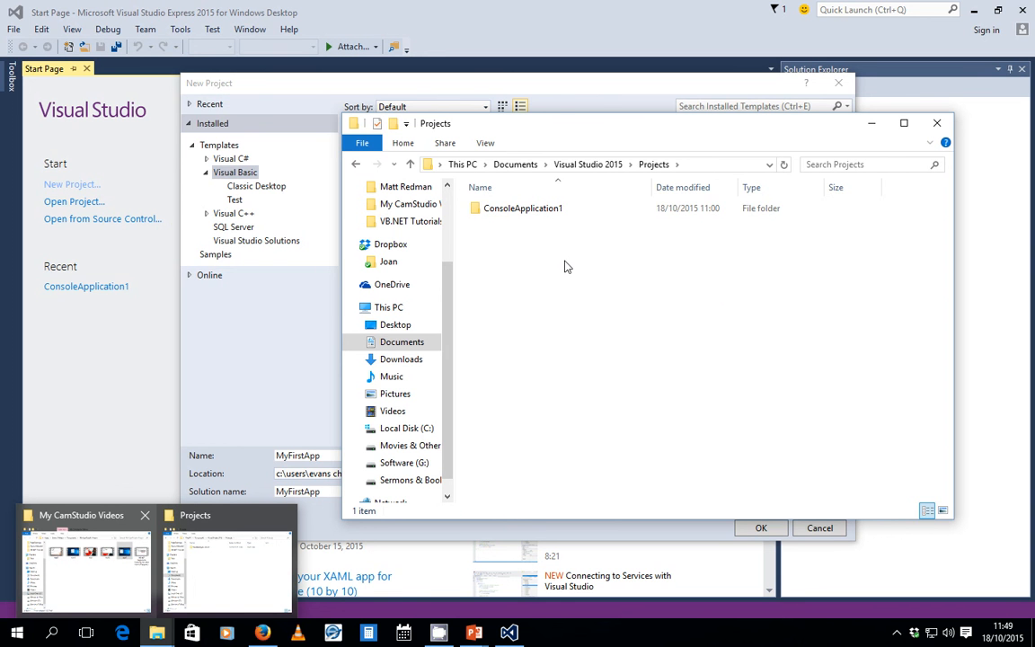
drag(601, 127, 663, 119)
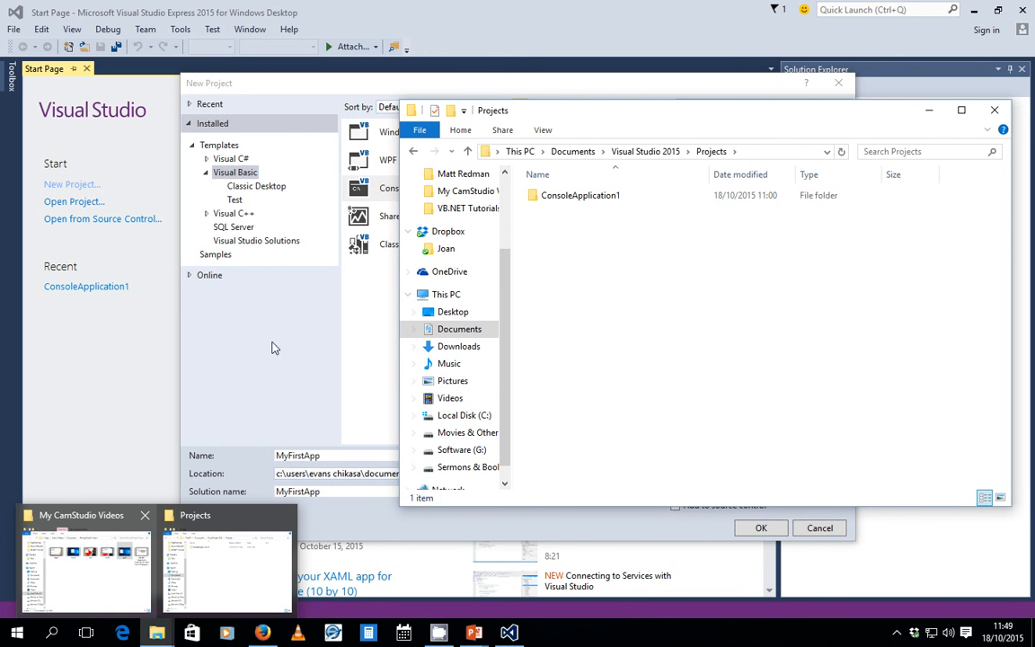
click(249, 314)
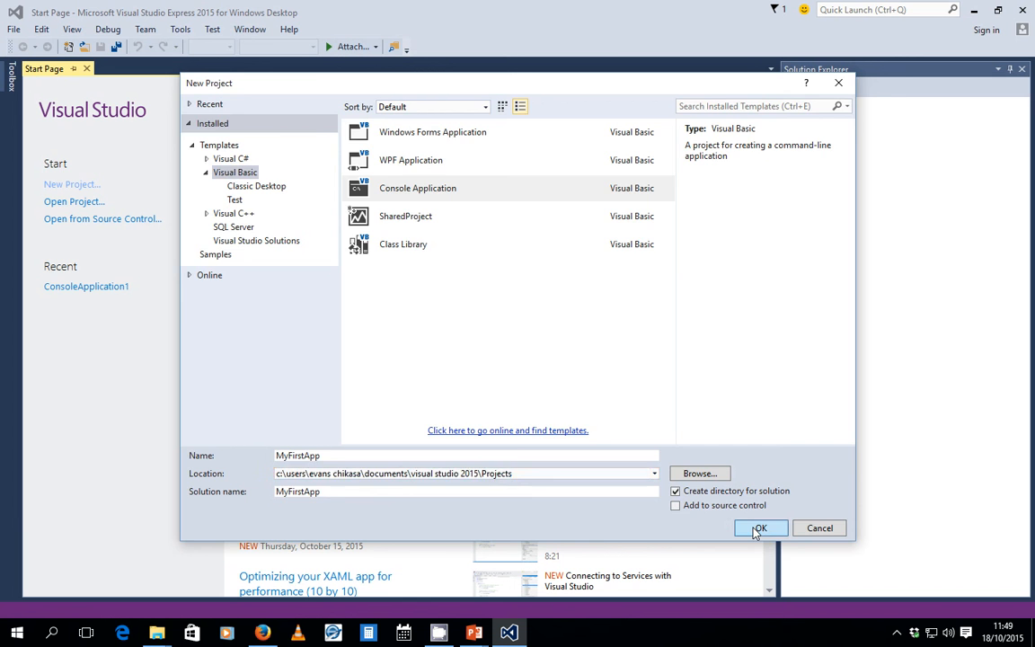
Step: Create the MyFirstApp project, check the Projects folder in File Explorer for its folder, and return to Visual Studio
click(759, 528)
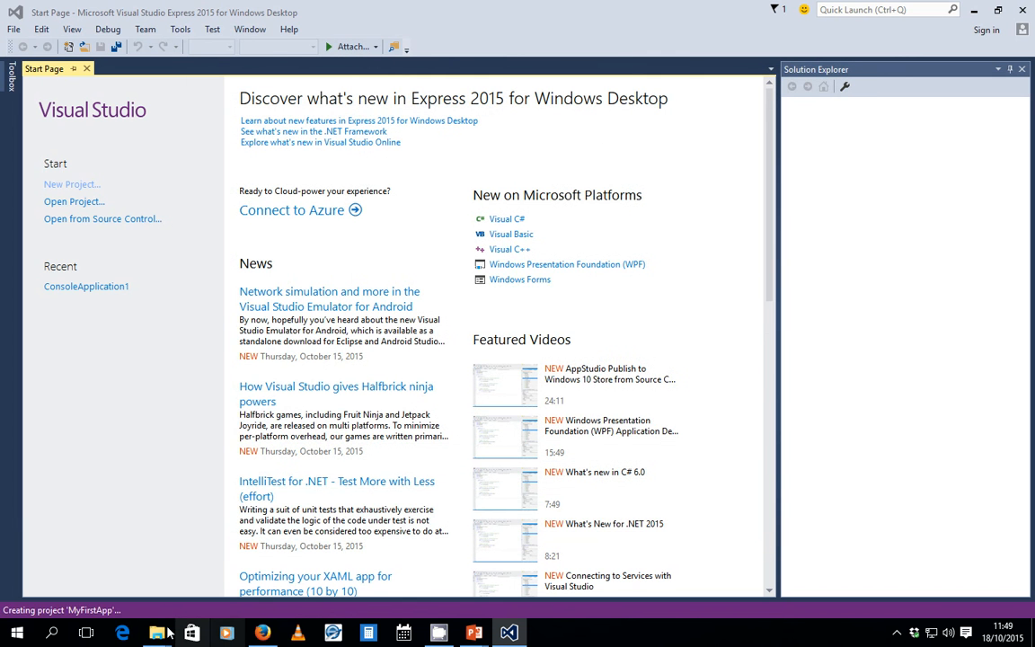
mouse_move(157, 633)
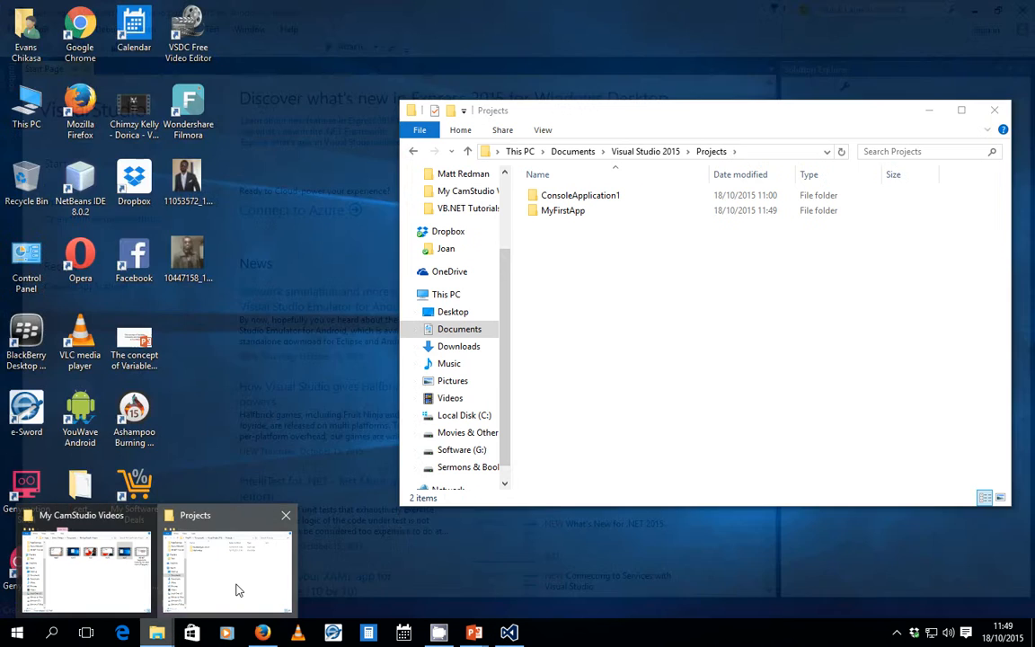
click(232, 591)
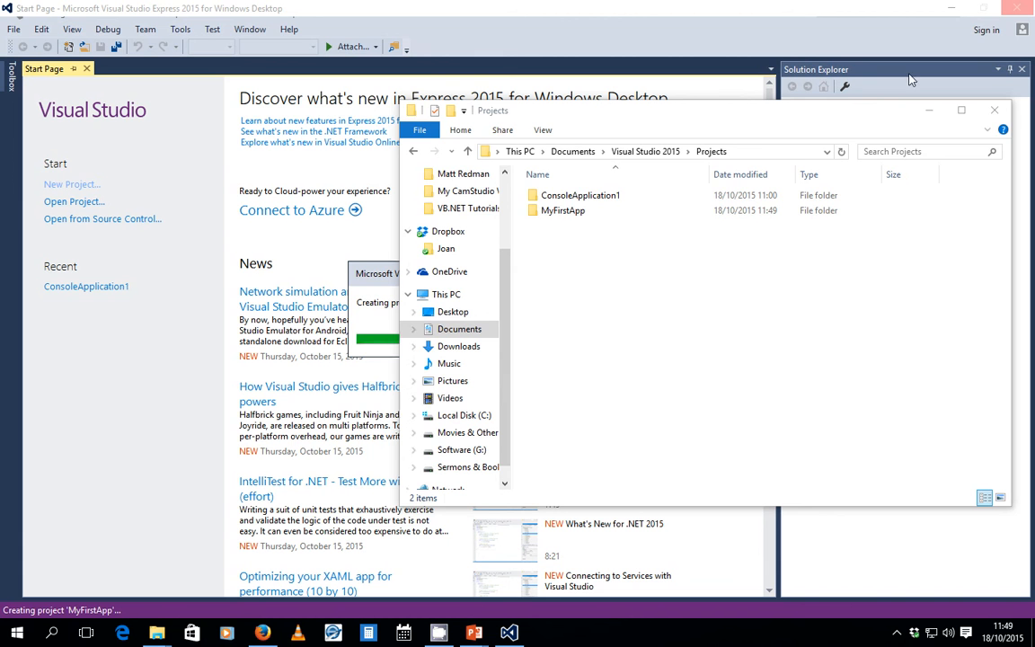
click(930, 111)
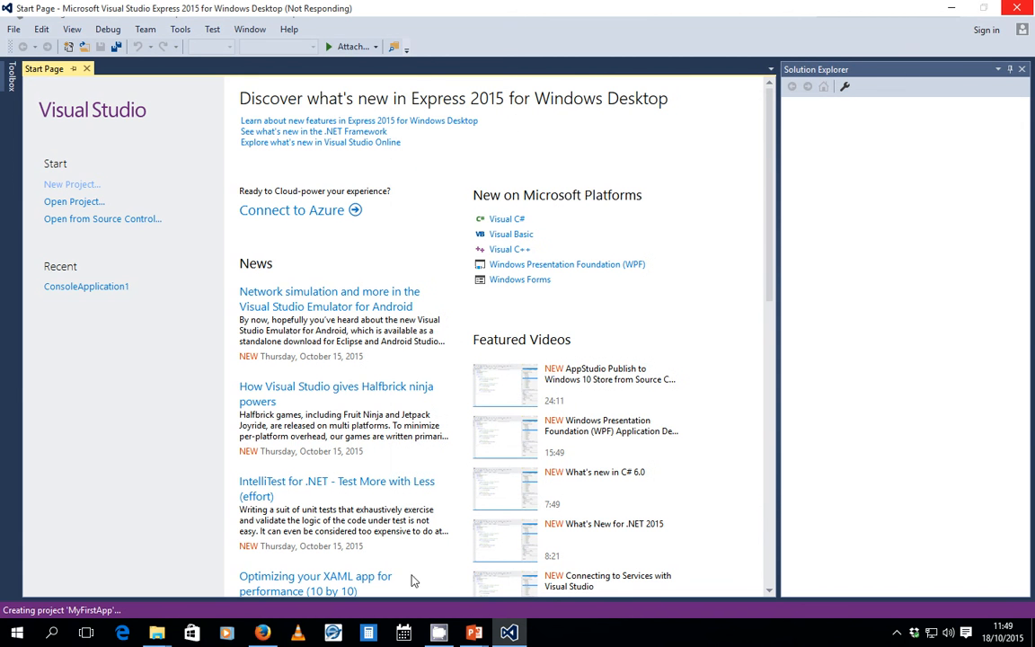
click(506, 631)
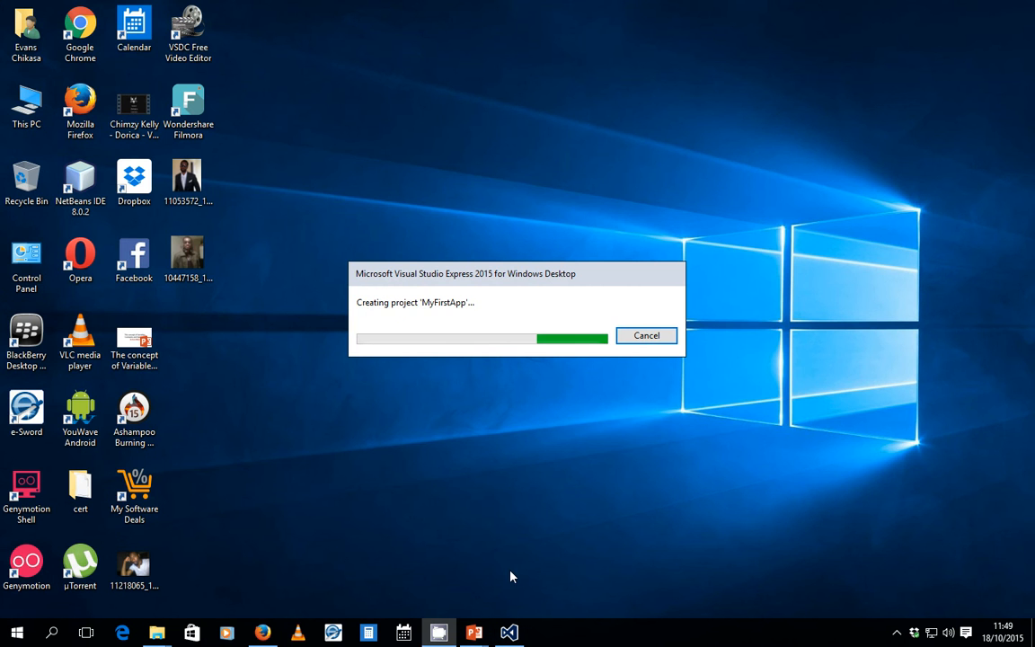
click(508, 632)
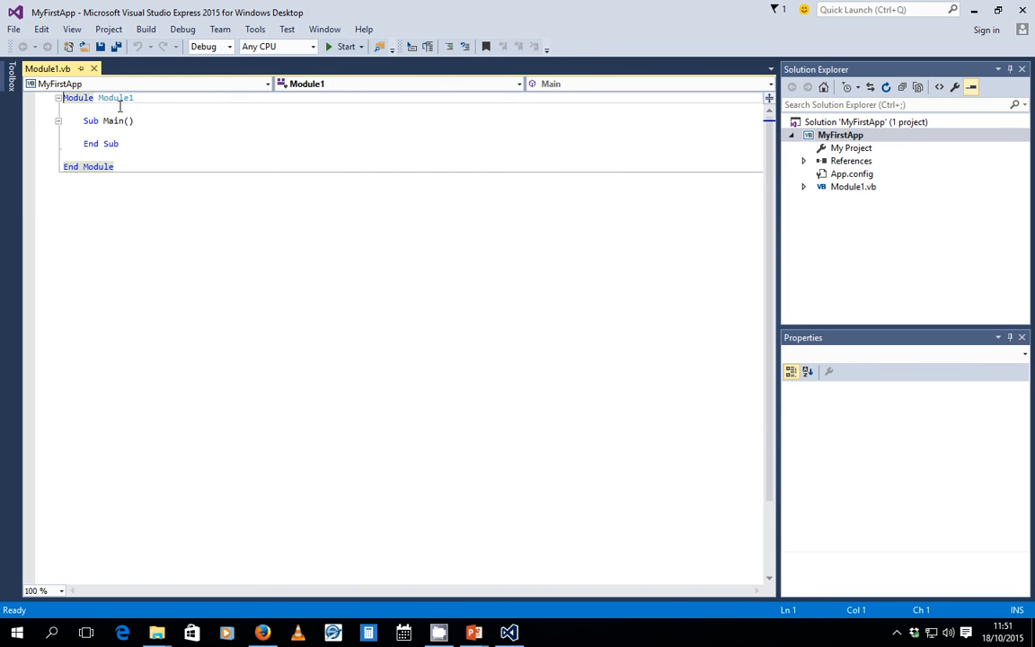
click(15, 29)
click(25, 47)
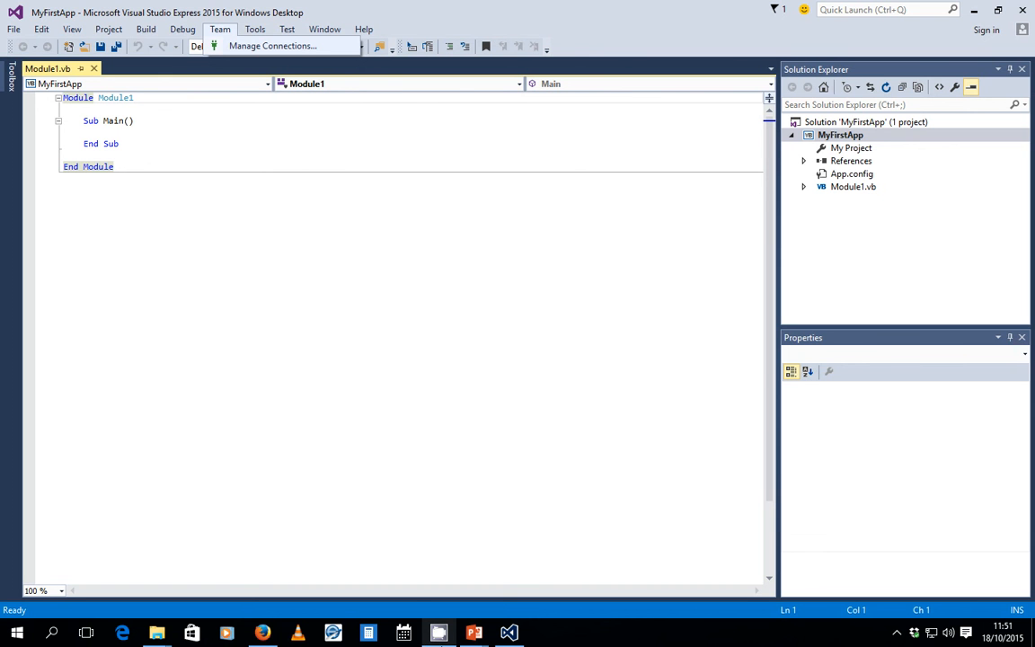
click(445, 635)
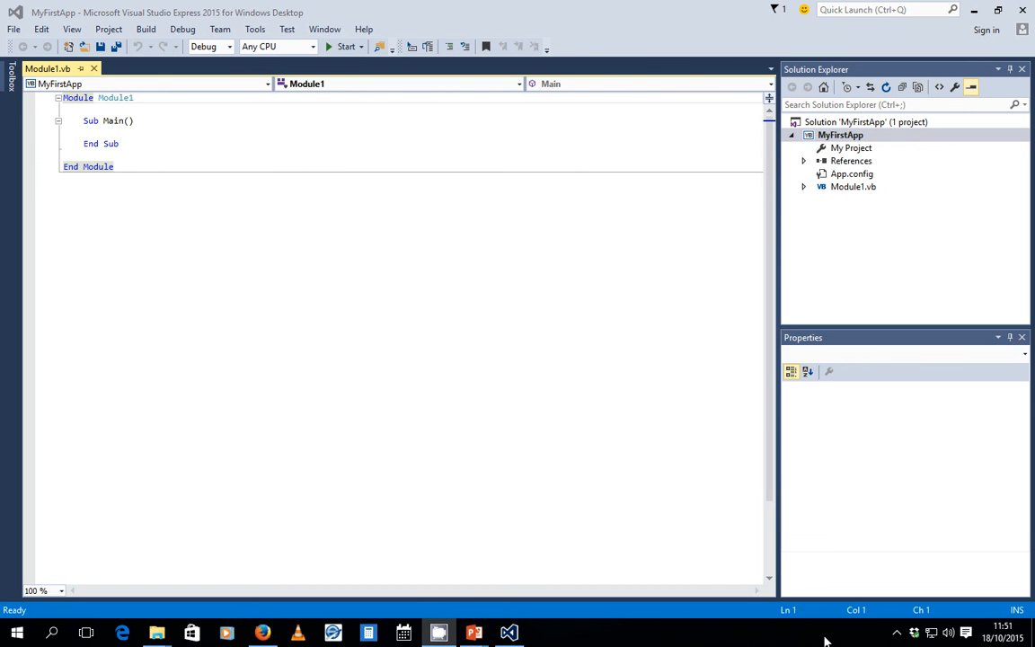
click(896, 633)
click(883, 604)
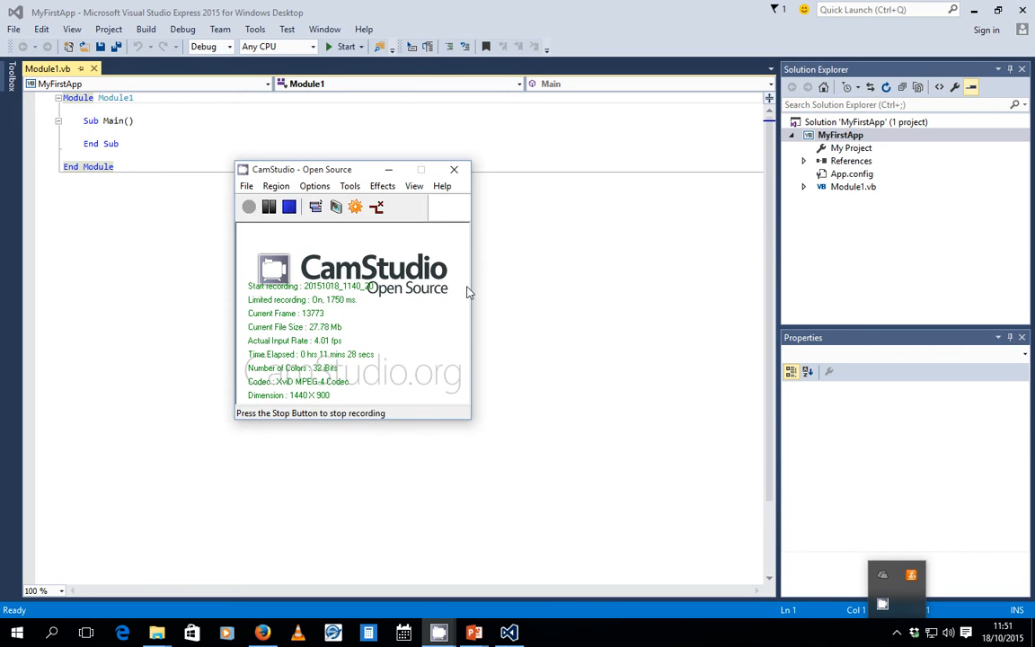